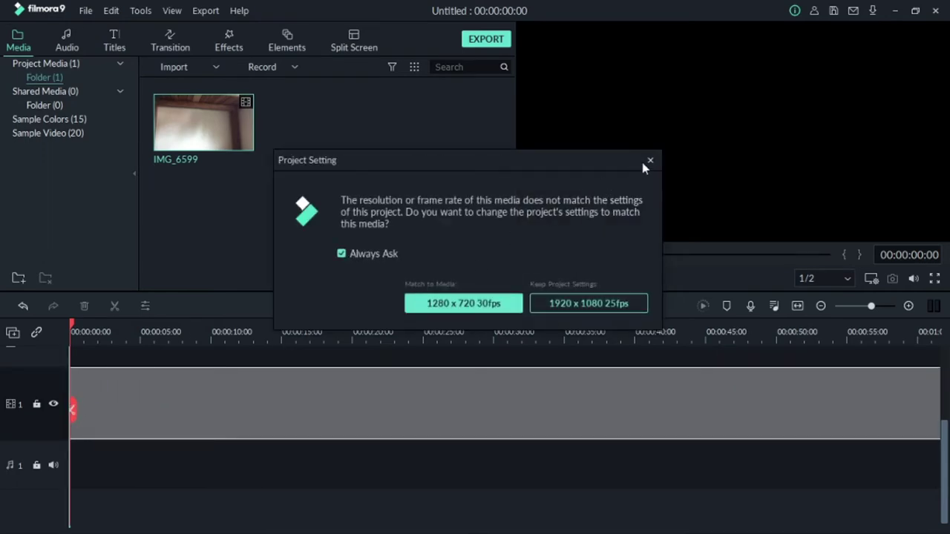
Dismiss the project settings prompt, preview the IMG_6599 clip and place the playhead at 00:00:04:07.
click(650, 161)
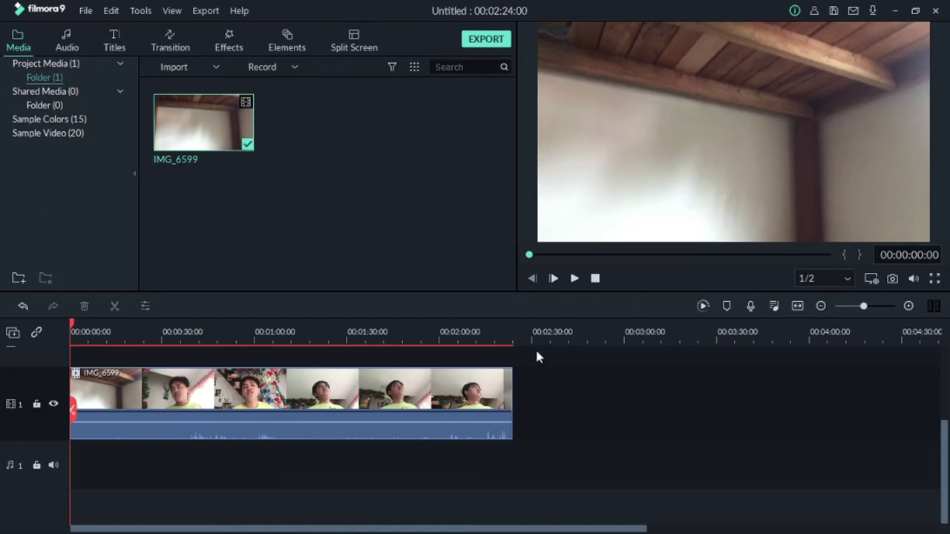
click(575, 280)
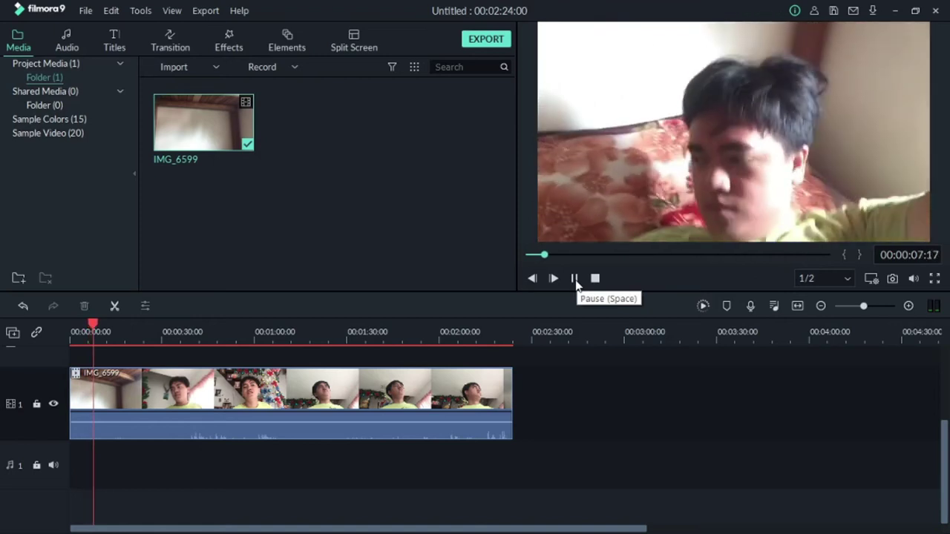
click(574, 280)
drag(95, 328, 84, 328)
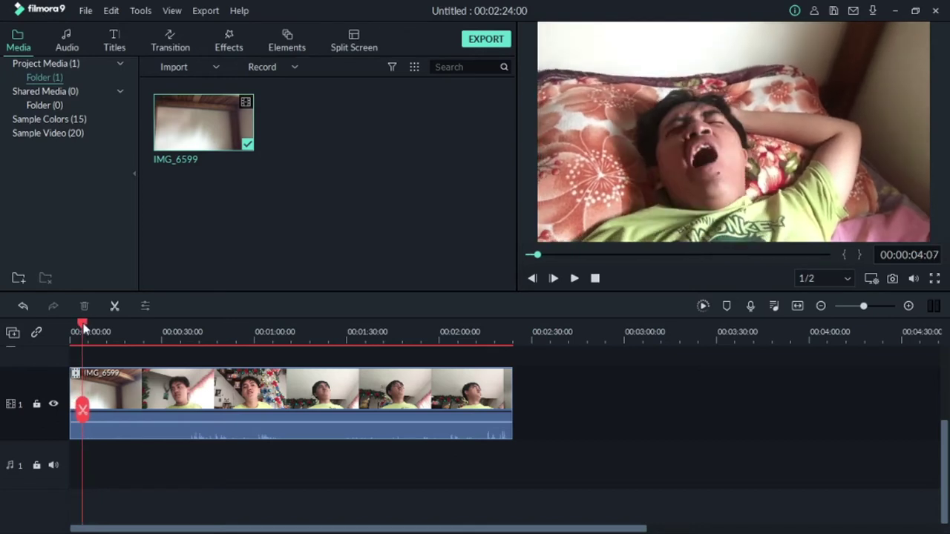
Take a snapshot of the frame at the playhead and split the IMG_6599 clip at that point.
click(119, 388)
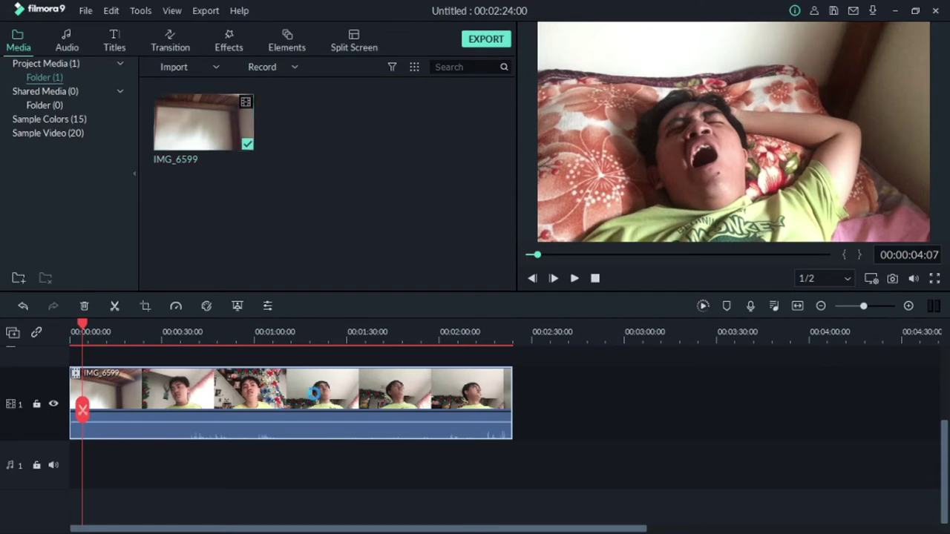
key(ctrl+alt+s)
click(114, 308)
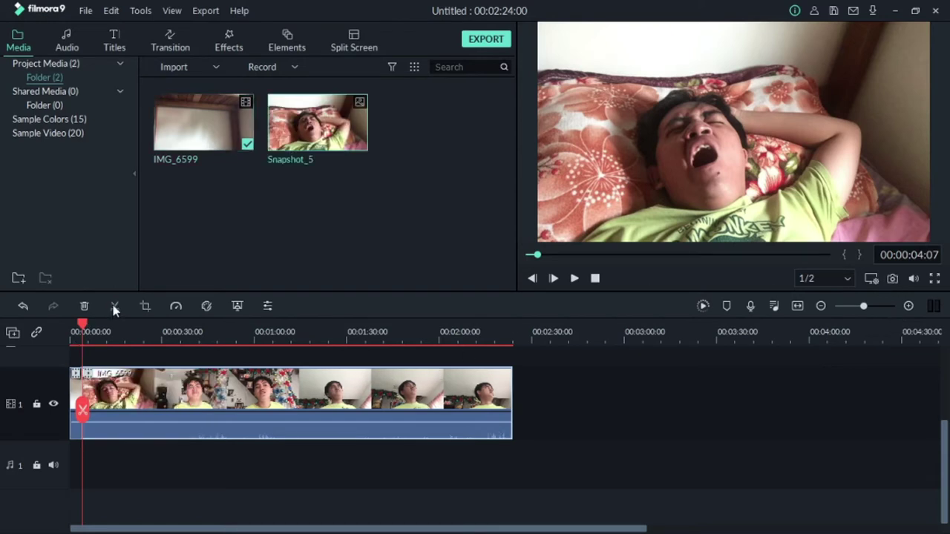
Insert the snapshot image between the two parts of the IMG_6599 clip, with the second part directly following it.
drag(167, 407, 390, 408)
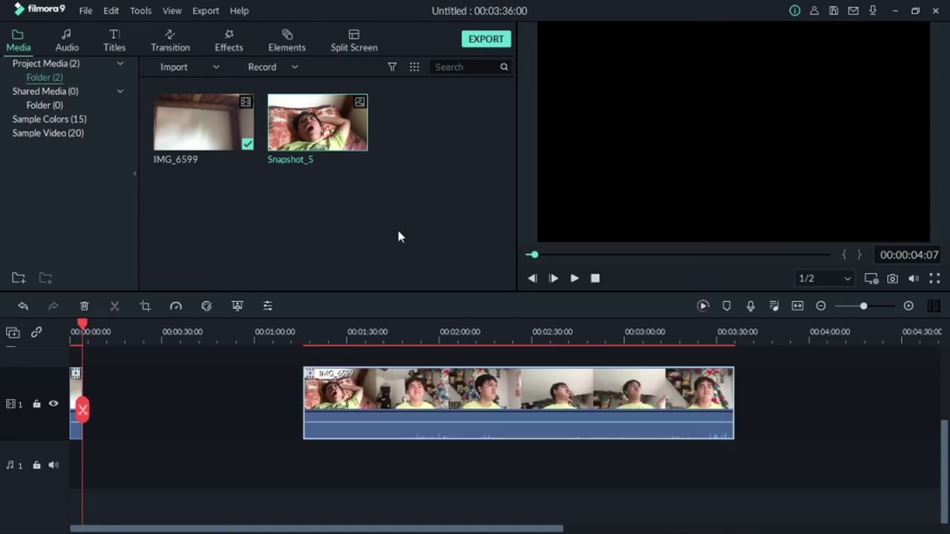
drag(353, 140, 83, 400)
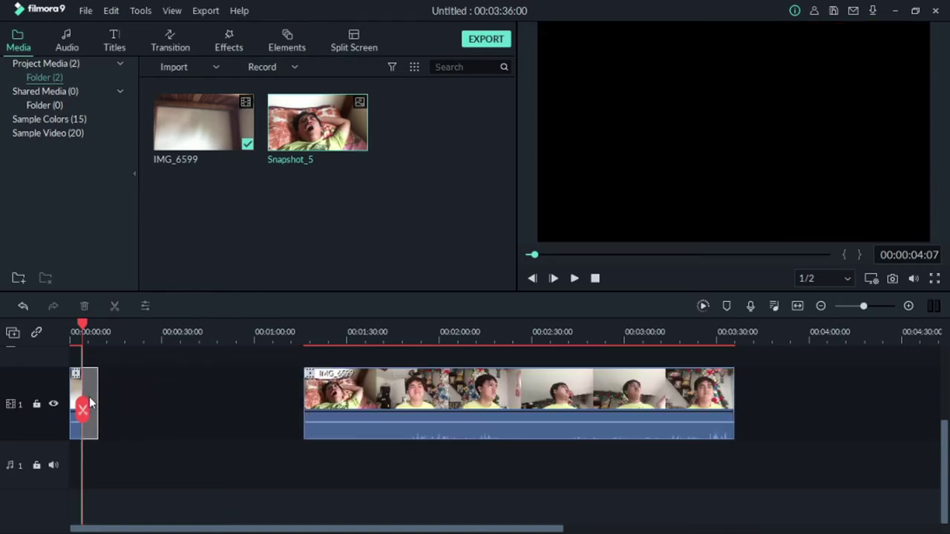
drag(374, 400, 171, 401)
scroll(138, 332, up, 5)
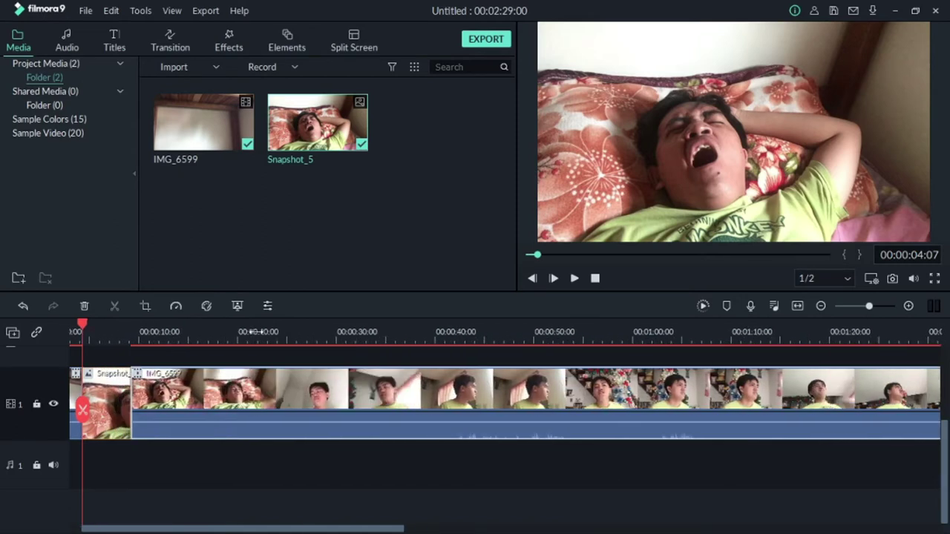
drag(265, 528, 186, 529)
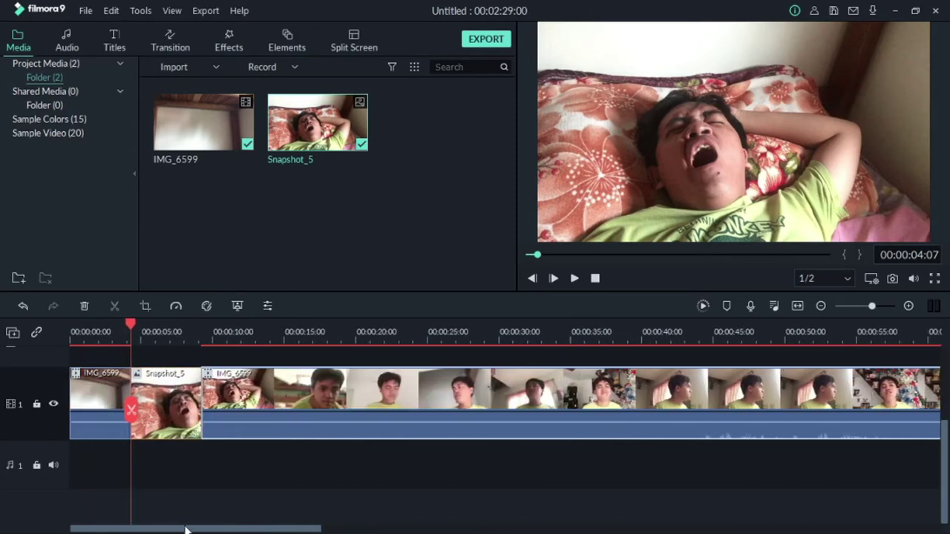
Apply a Pan & Zoom to the snapshot clip with an end frame of about 1537 x 865 around the sleeping man.
right_click(181, 395)
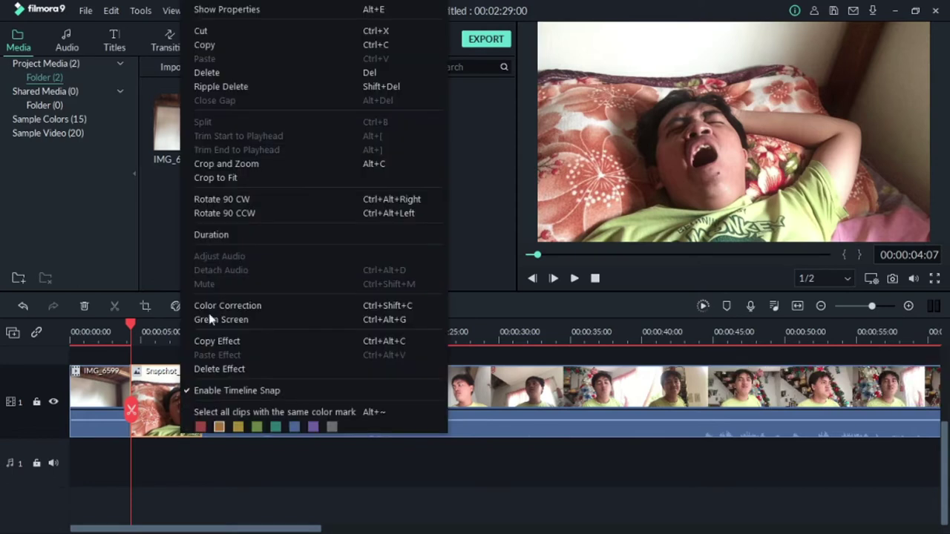
click(243, 165)
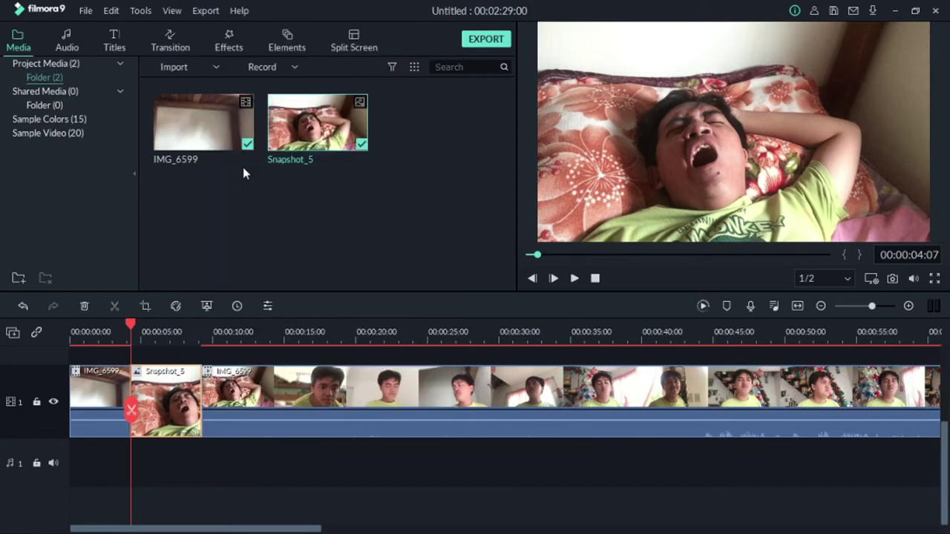
click(305, 89)
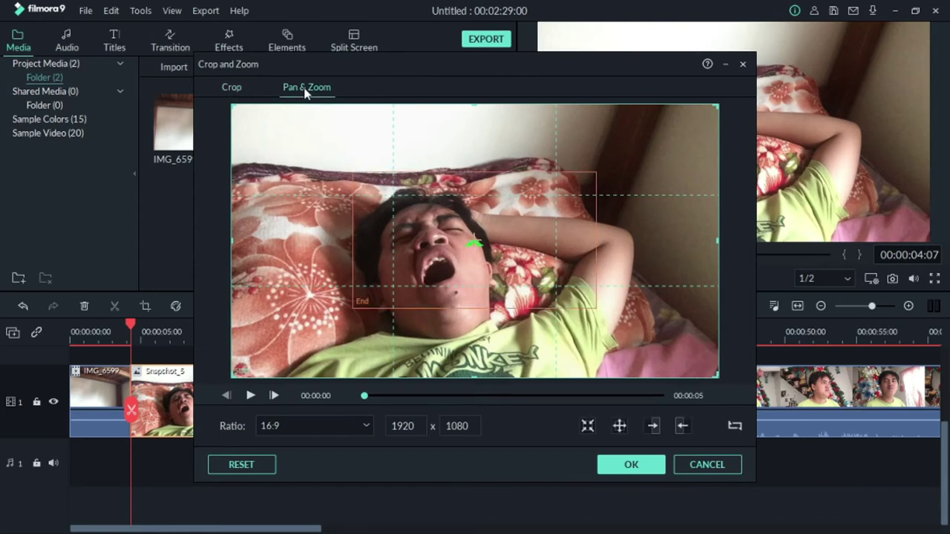
click(545, 238)
drag(475, 304, 428, 345)
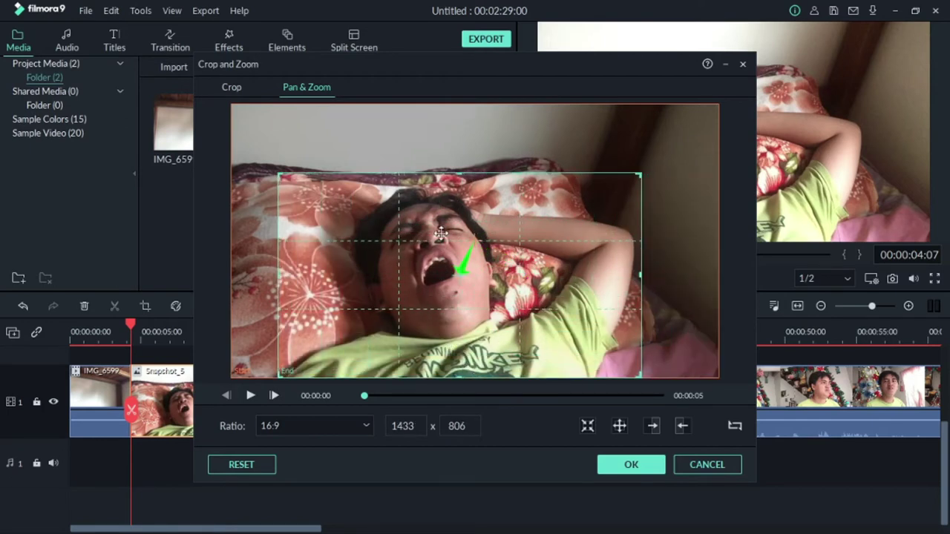
drag(458, 176, 465, 159)
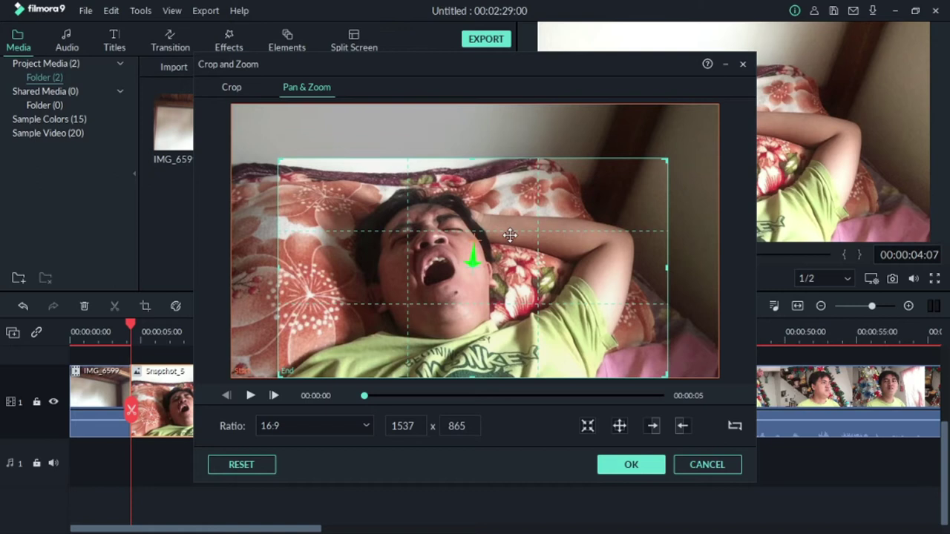
drag(509, 236, 504, 239)
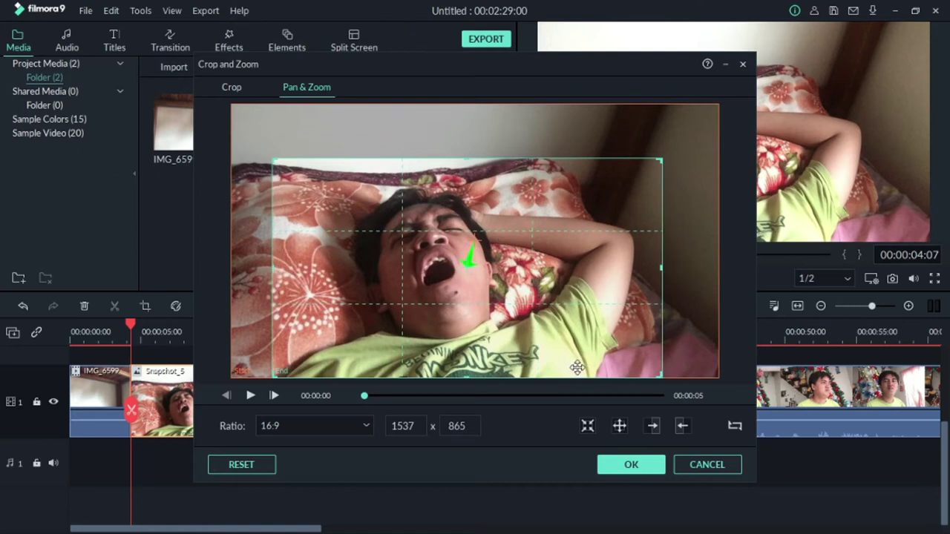
click(629, 465)
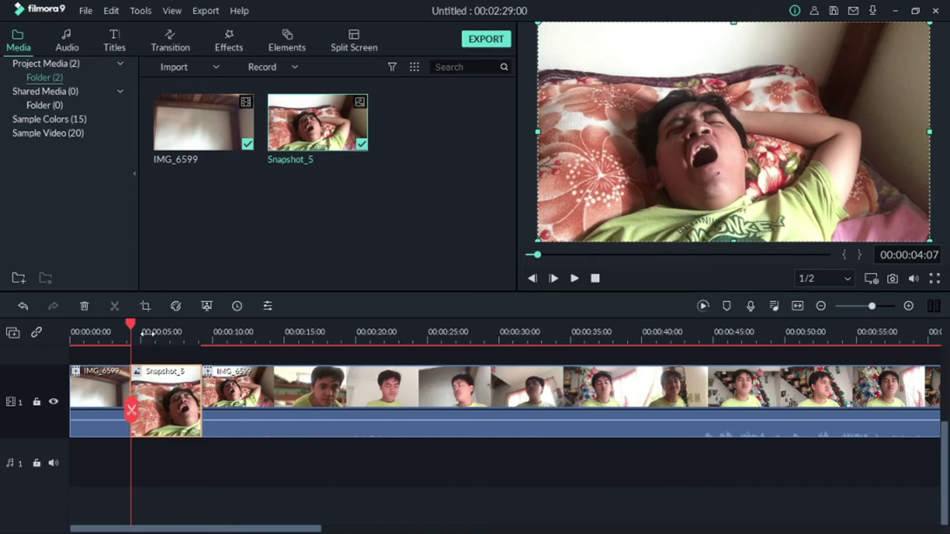
Split the snapshot clip near its beginning, at 00:00:04:16.
scroll(148, 334, up, 5)
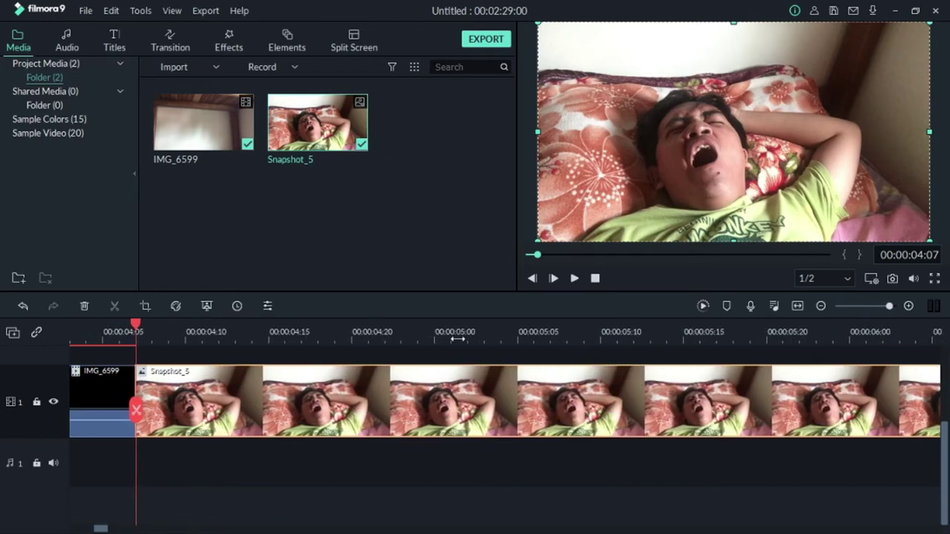
click(153, 332)
click(174, 331)
click(194, 332)
click(215, 332)
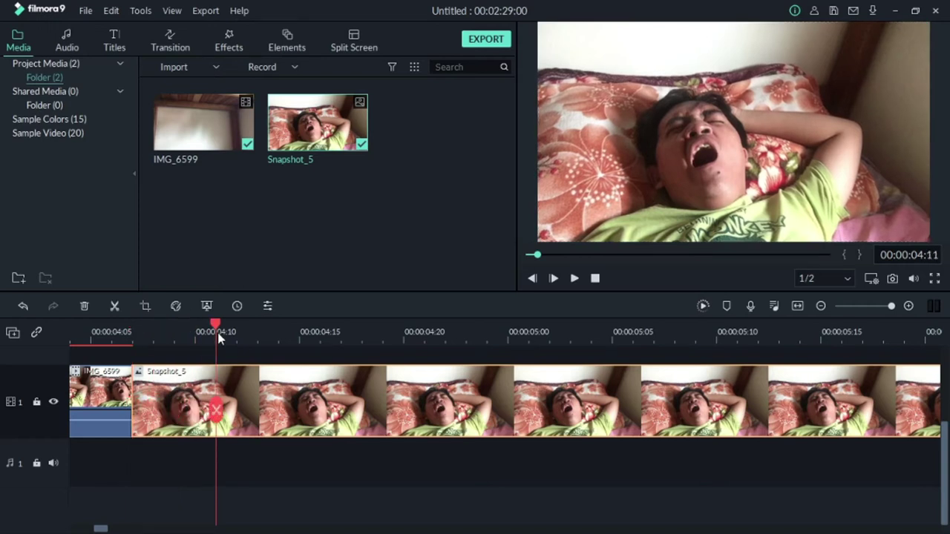
click(236, 331)
drag(266, 340, 323, 342)
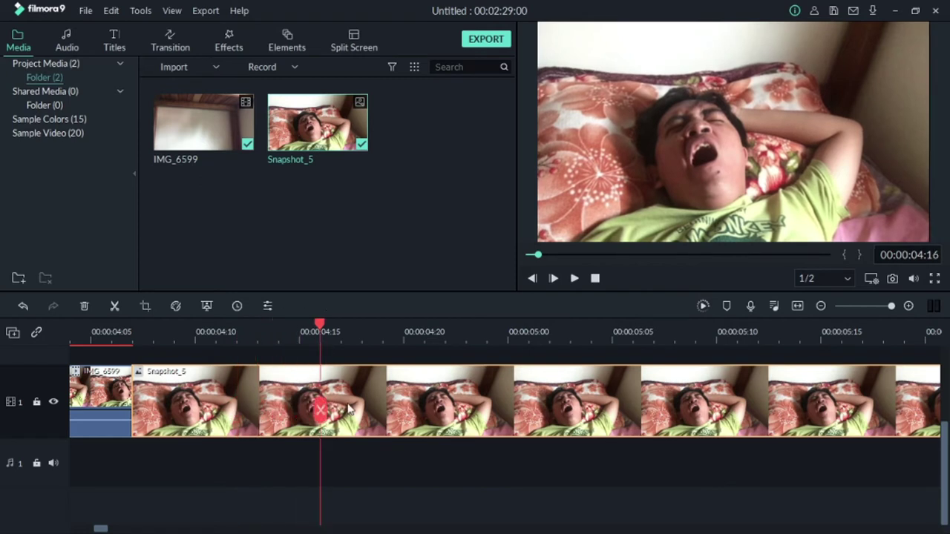
click(115, 307)
double_click(246, 394)
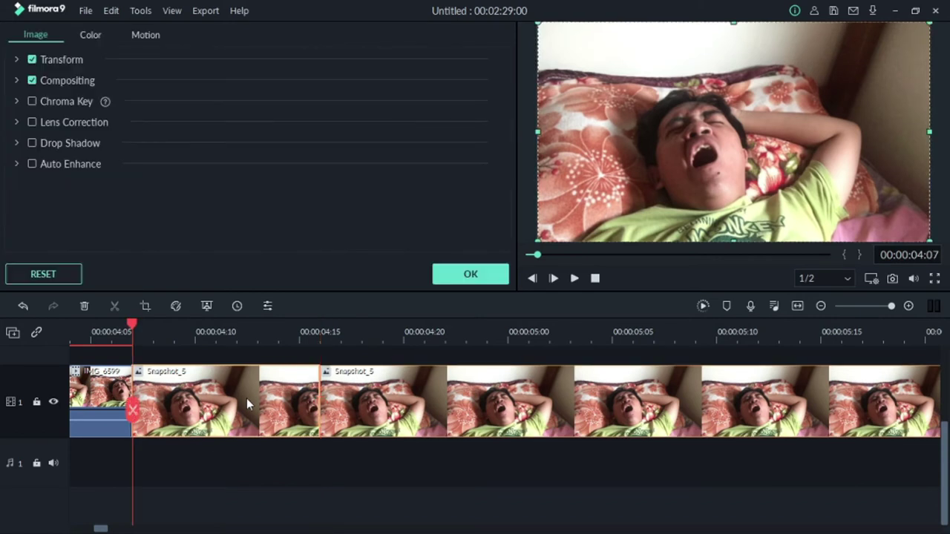
Split the snapshot clip again near its end, at 00:00:08:23.
drag(263, 331, 572, 344)
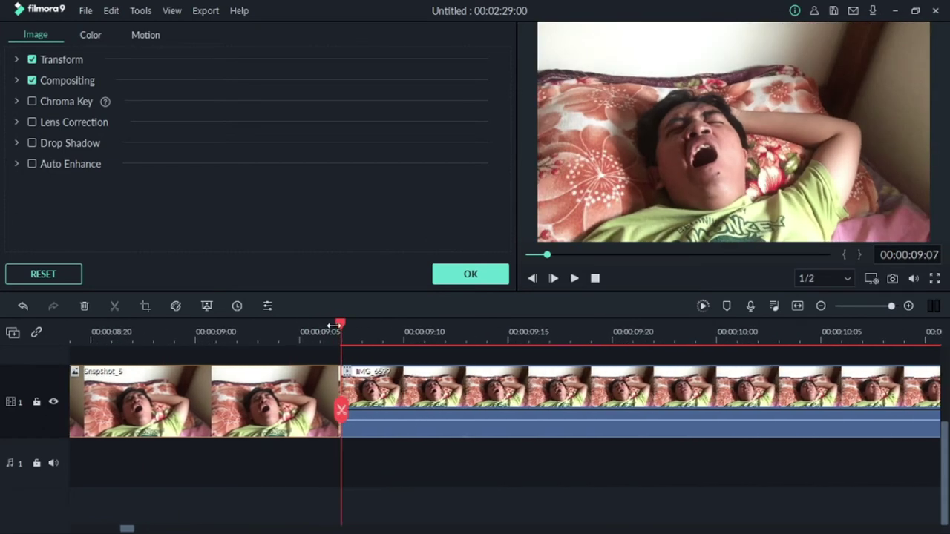
key(Left)
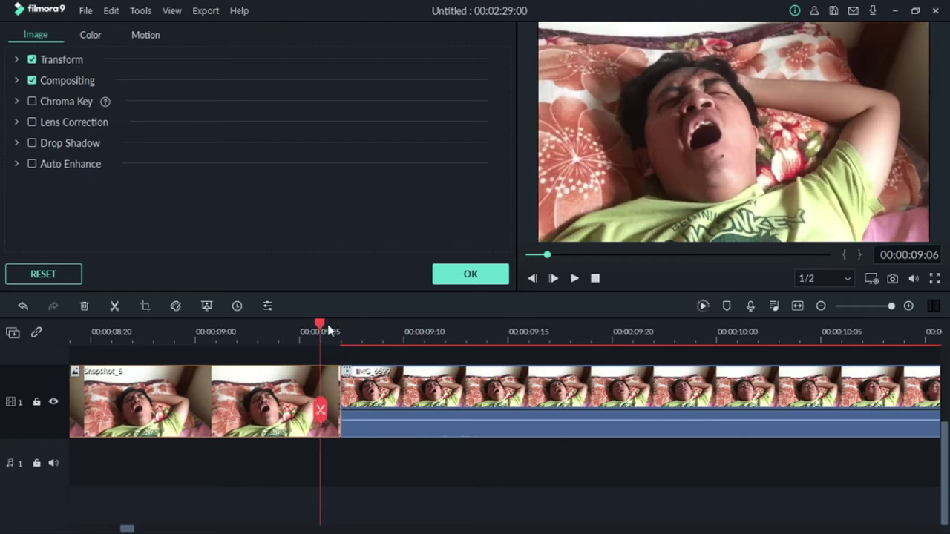
key(Left)
key(Left)
key(Left)
key(Left)
key(Left)
key(Left)
key(Left)
key(Left)
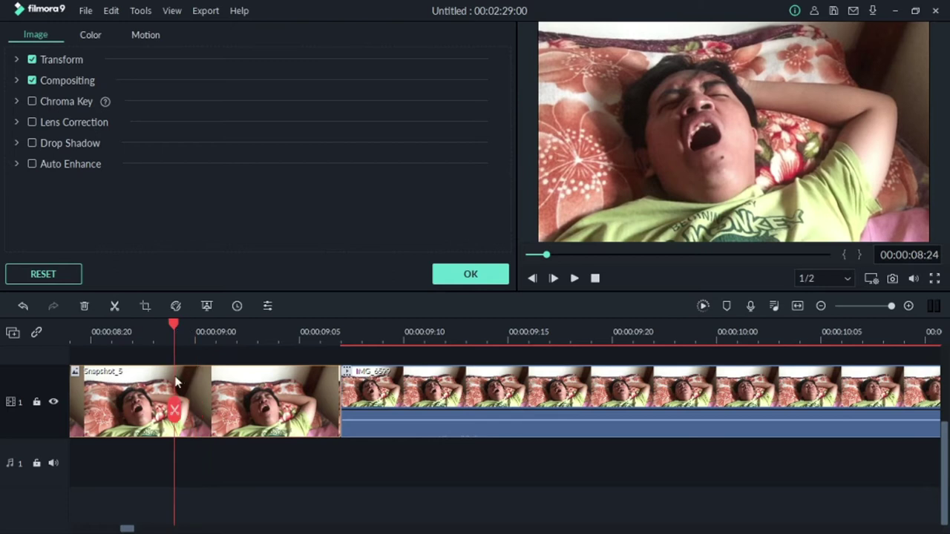
click(170, 386)
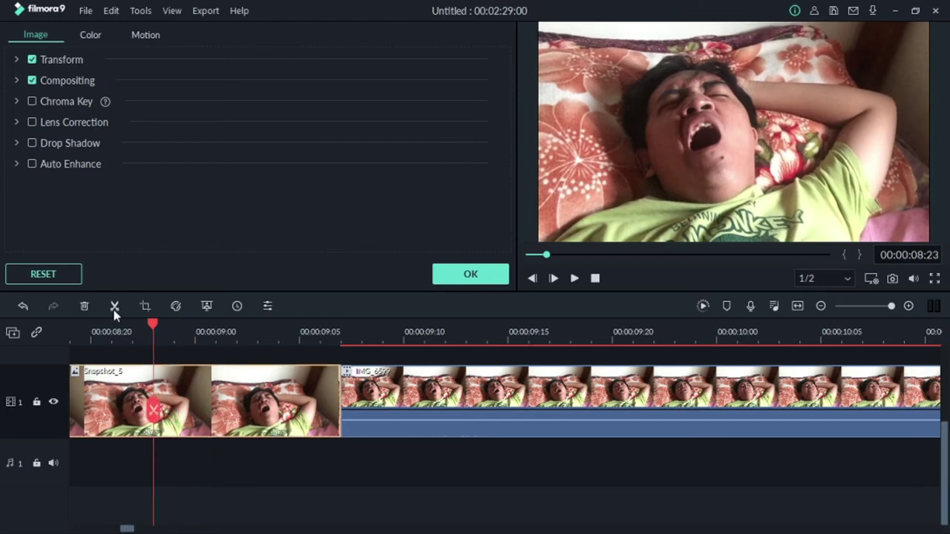
click(114, 309)
Reverse the Pan & Zoom of the last snapshot piece by swapping its start and end frames.
right_click(223, 401)
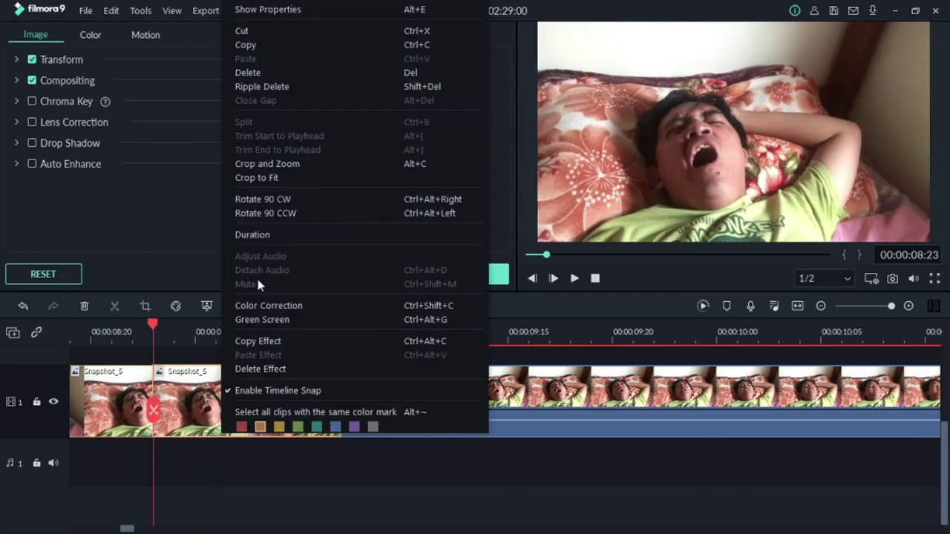
click(289, 168)
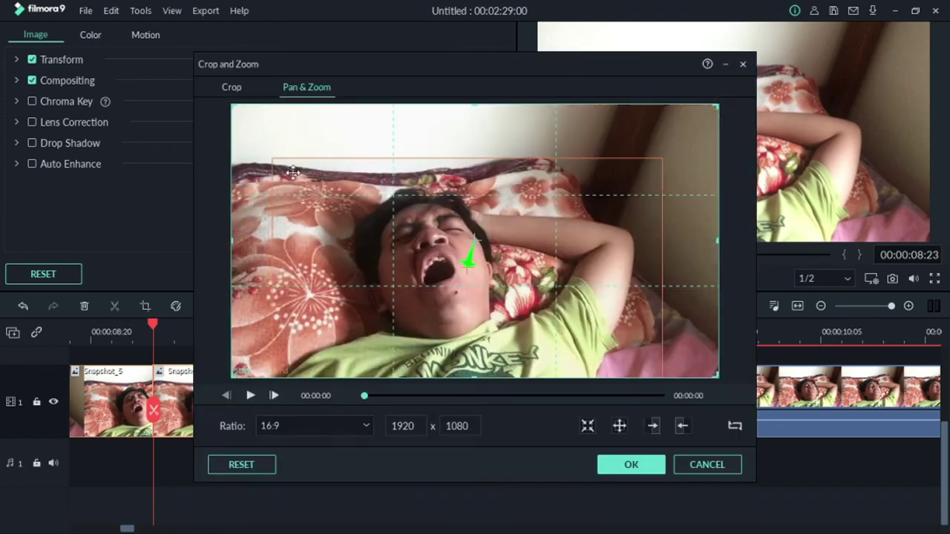
click(738, 425)
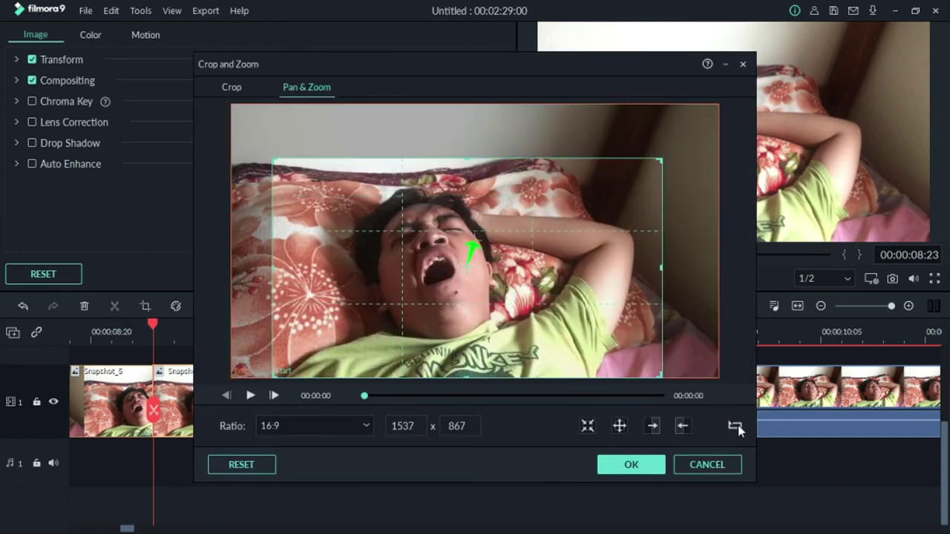
click(630, 464)
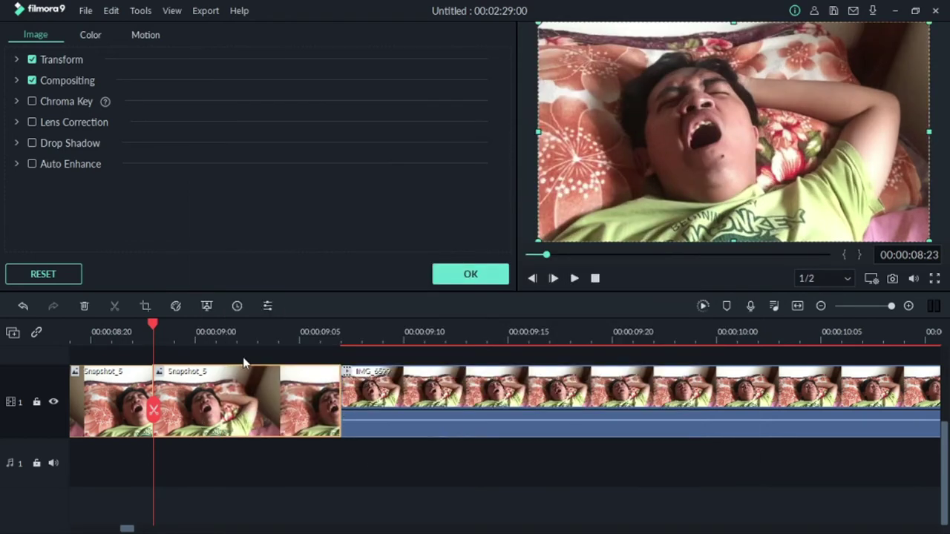
Play back the snapshot section from just before its start to check the zoom effect.
scroll(321, 339, down, 4)
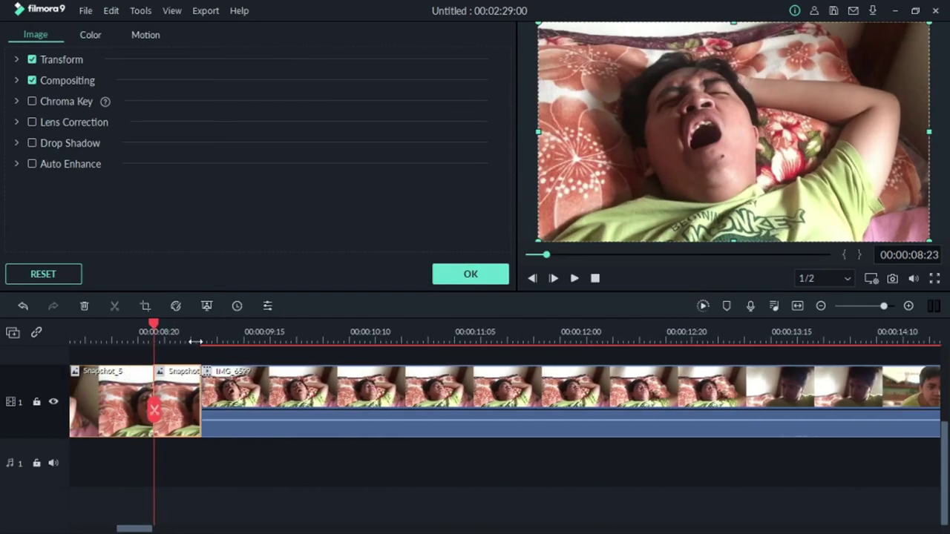
drag(146, 525, 108, 527)
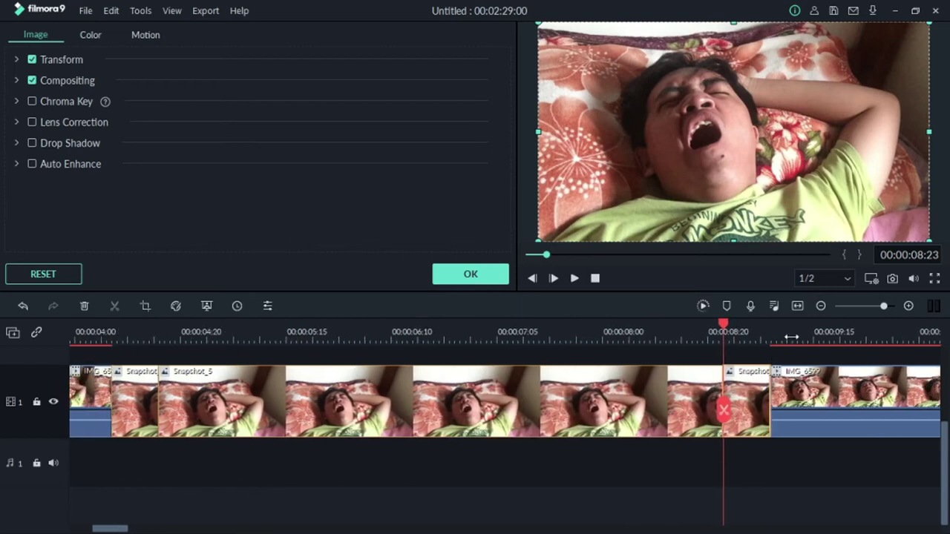
scroll(742, 331, down, 3)
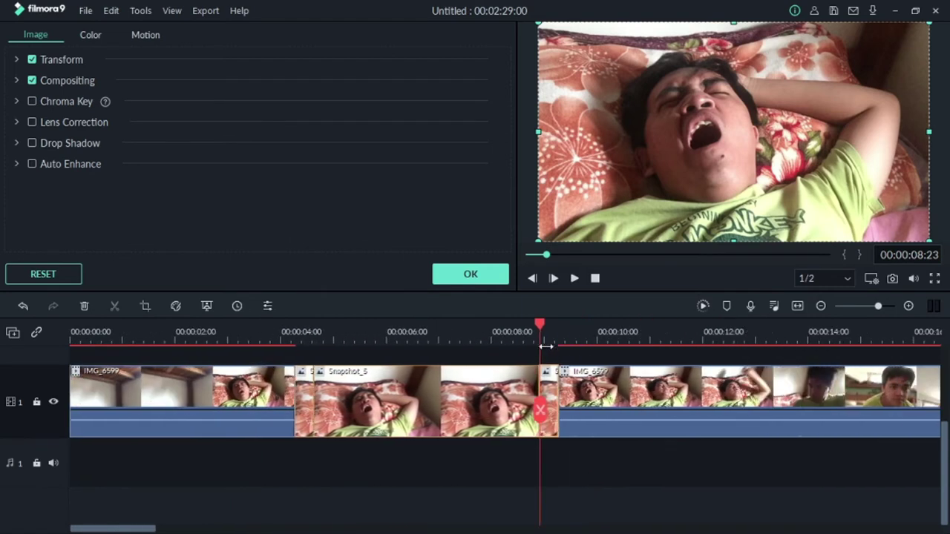
scroll(478, 346, down, 2)
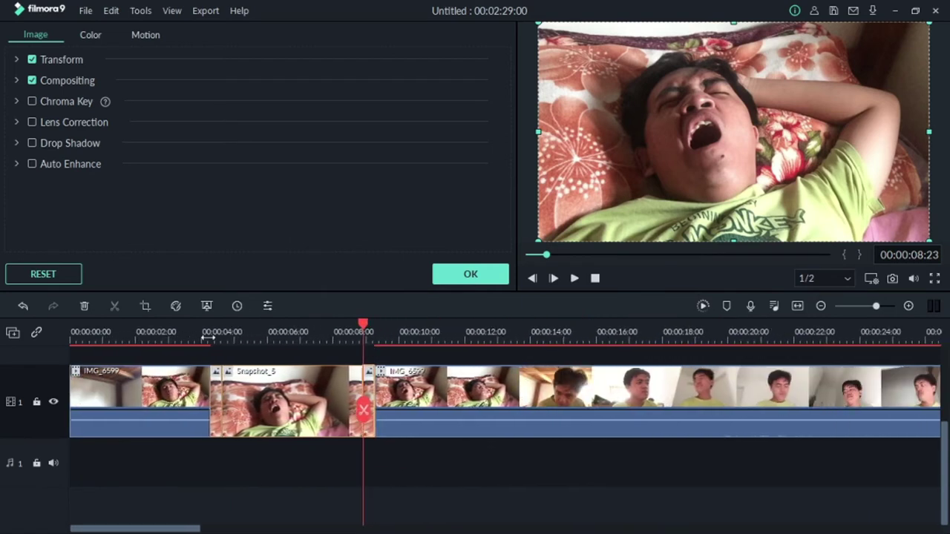
click(199, 334)
click(574, 277)
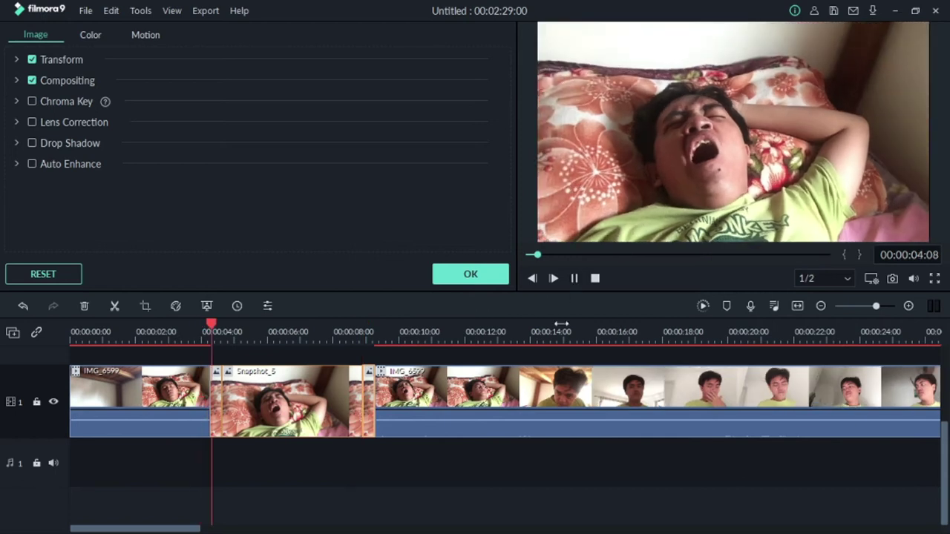
click(574, 278)
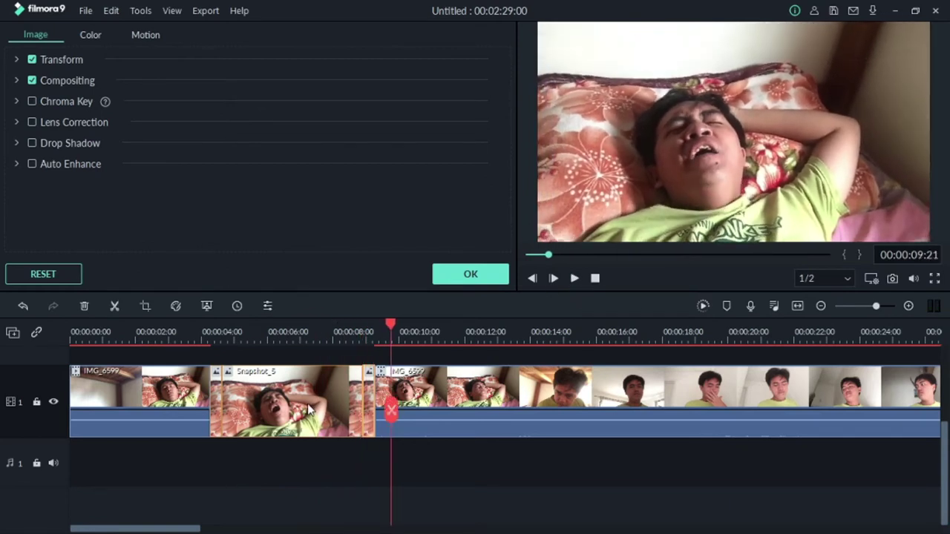
Shorten the middle snapshot piece by about 2 seconds and play back the snapshot section.
drag(361, 399, 307, 395)
click(206, 342)
click(574, 279)
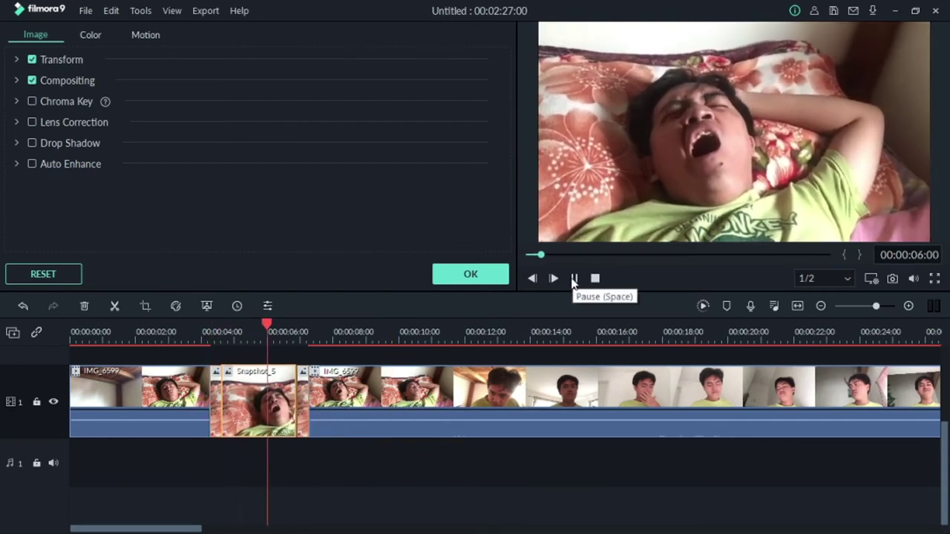
Pause the playback at the end of the snapshot section and close the snapshot's image settings.
click(573, 278)
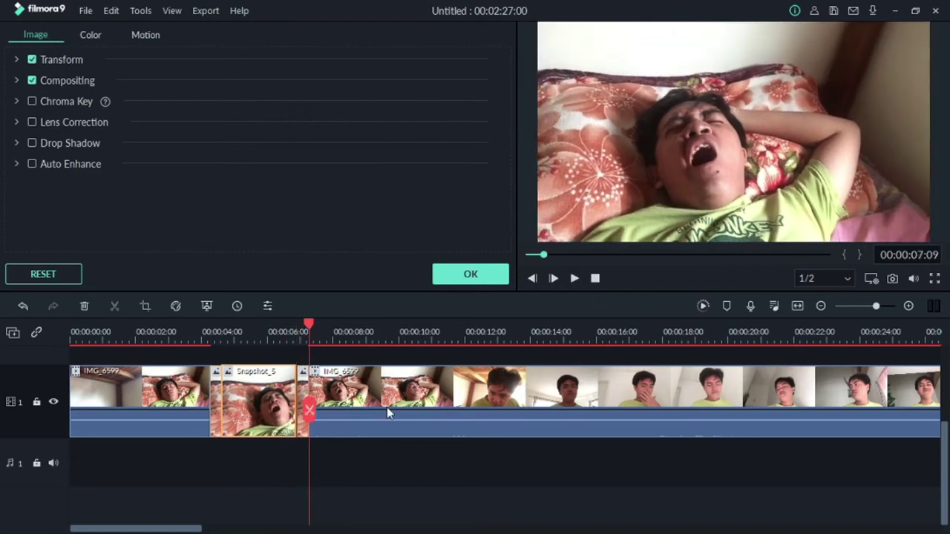
scroll(387, 407, up, 1)
click(462, 279)
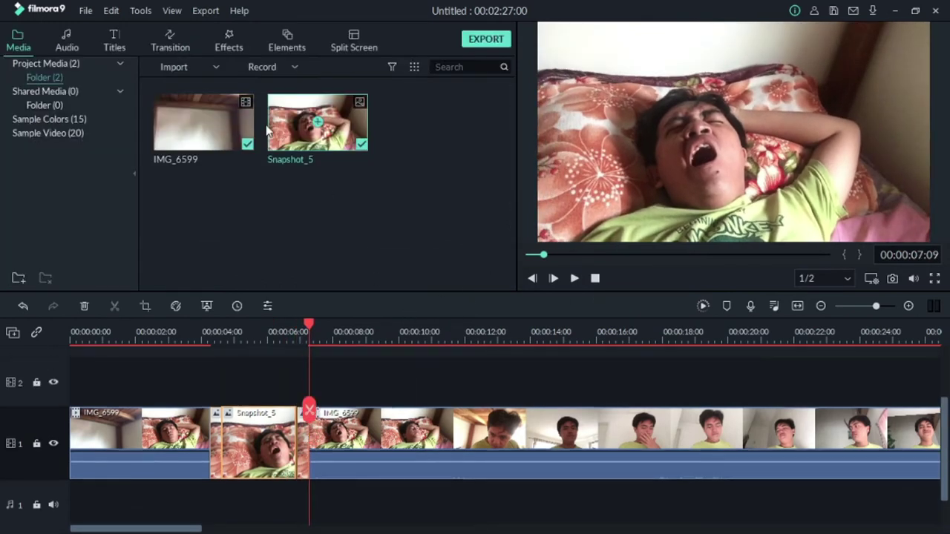
Place the Custom LUT effect on track 2 above the snapshot pieces and trim it to end with the last piece.
click(229, 41)
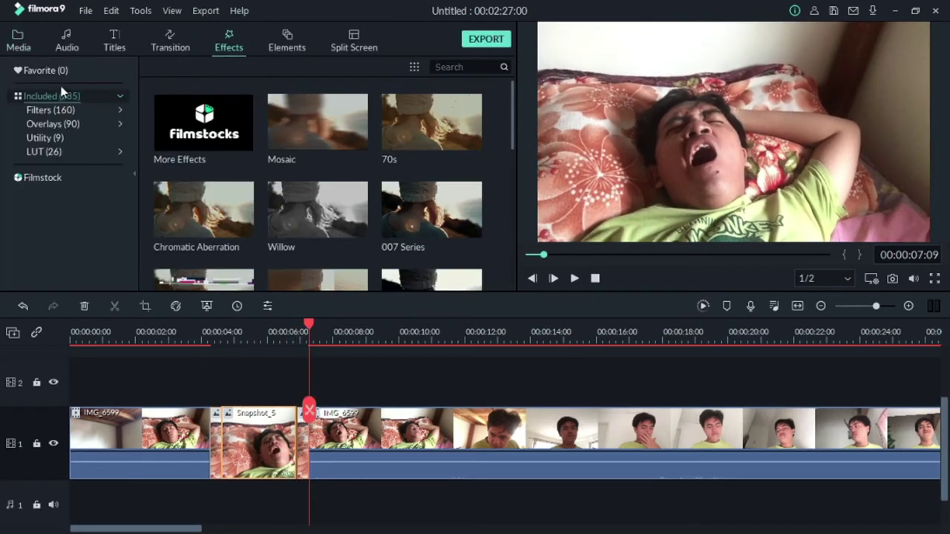
click(45, 153)
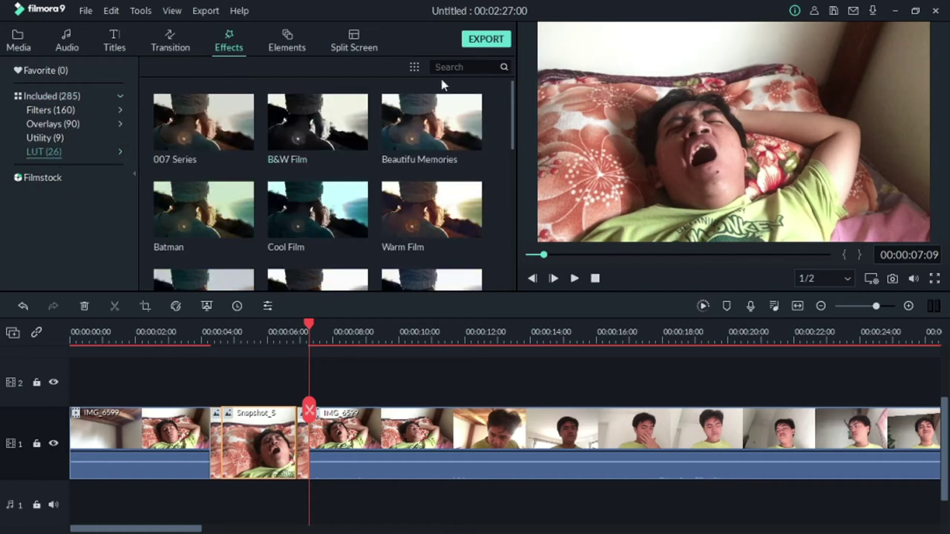
text(cus)
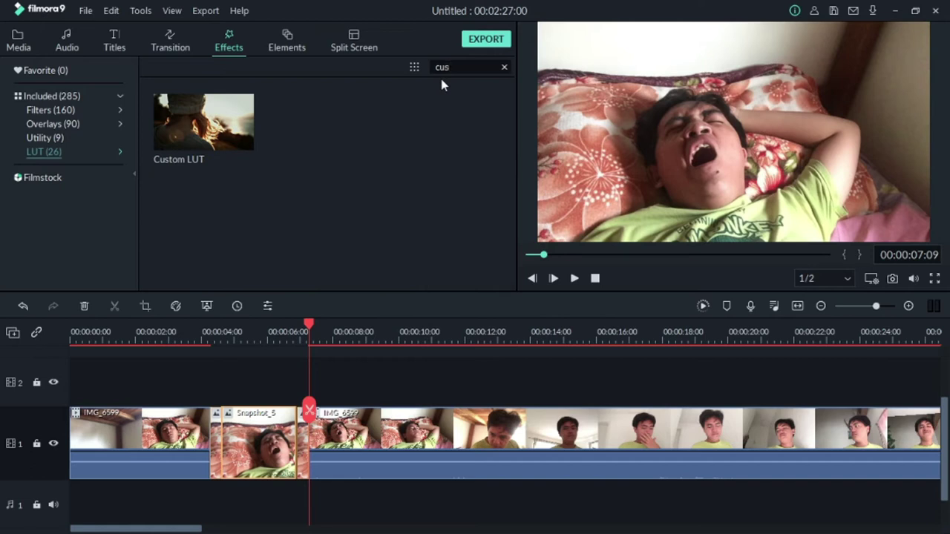
drag(248, 125, 211, 381)
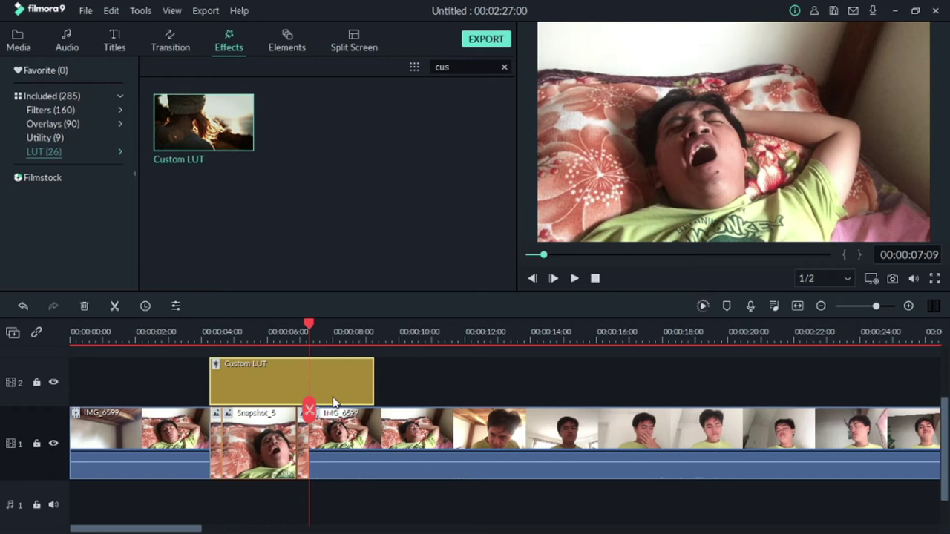
drag(376, 391, 309, 392)
drag(308, 326, 356, 332)
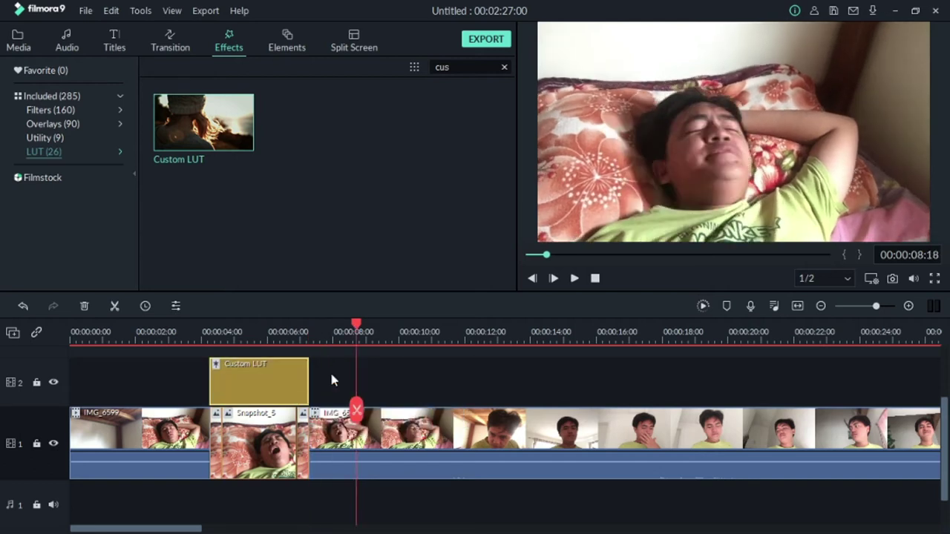
Try the B&W Film look on the Custom LUT clip, then apply Cool Film as its 3D LUT.
double_click(272, 380)
click(298, 99)
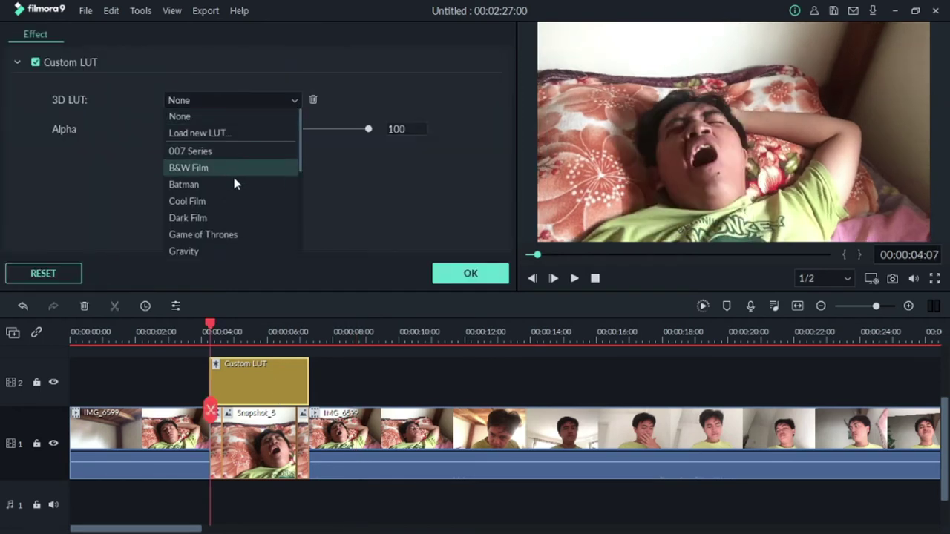
click(208, 234)
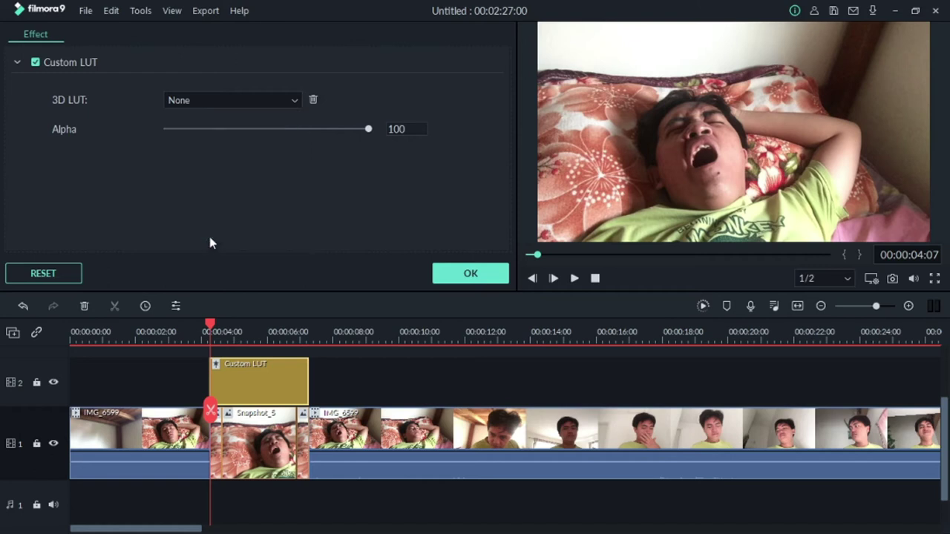
click(271, 100)
click(216, 170)
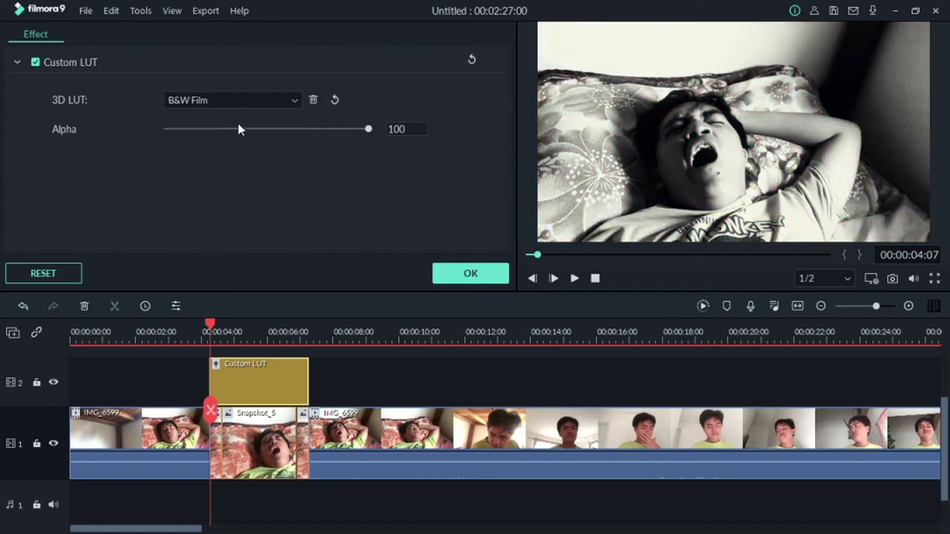
click(223, 200)
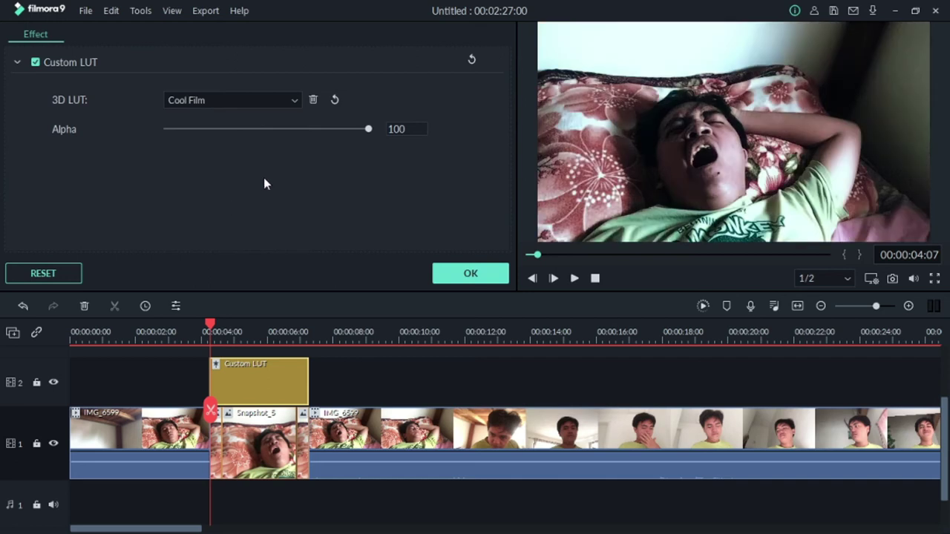
click(468, 273)
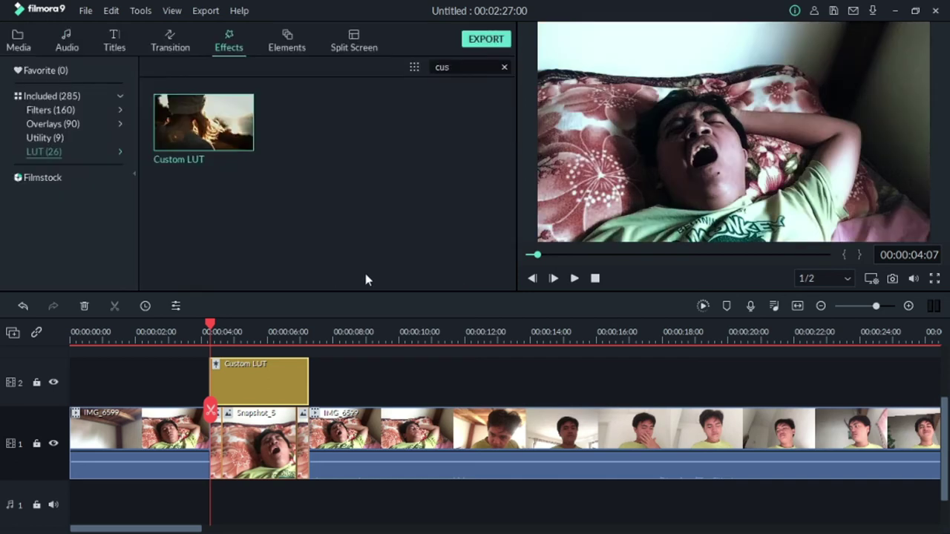
Add the Title 3 title to track 3, starting at the beginning of the snapshot section.
scroll(386, 366, up, 1)
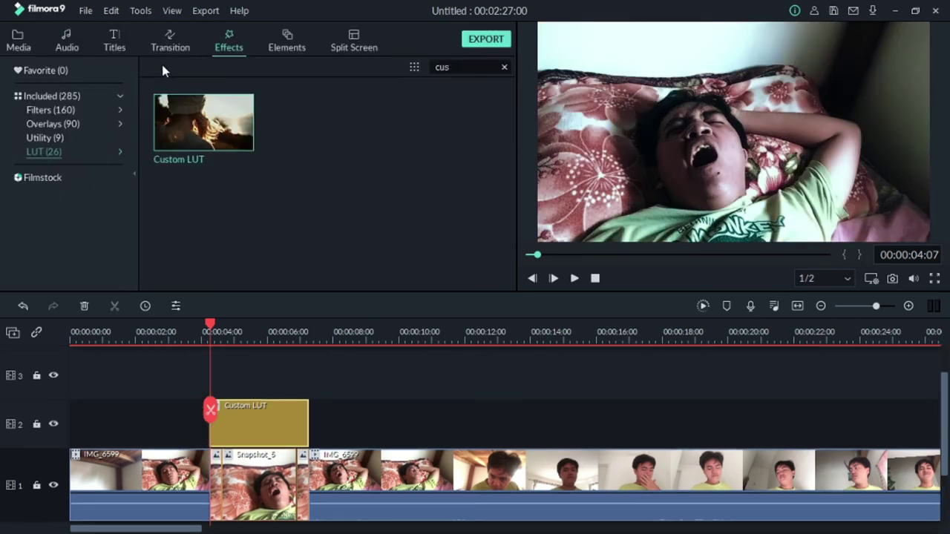
click(114, 41)
click(46, 138)
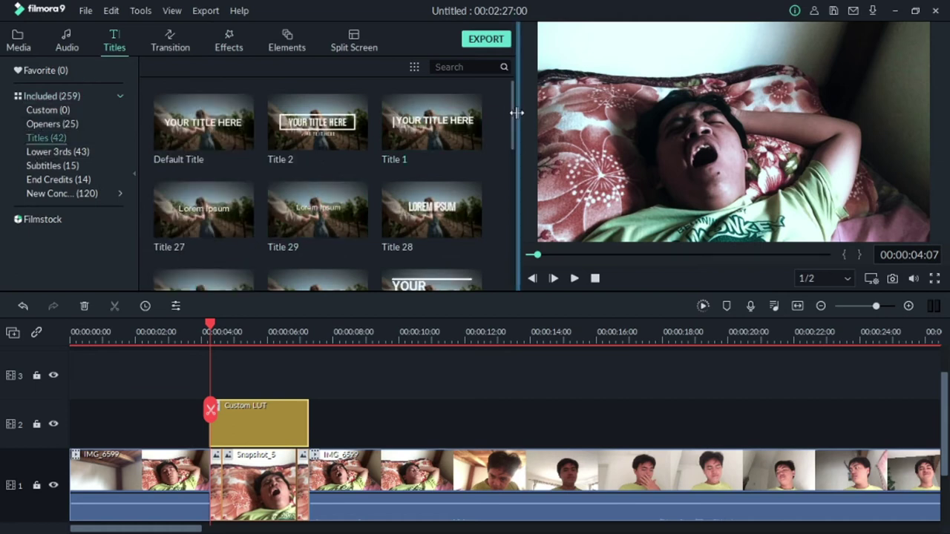
drag(512, 104, 513, 120)
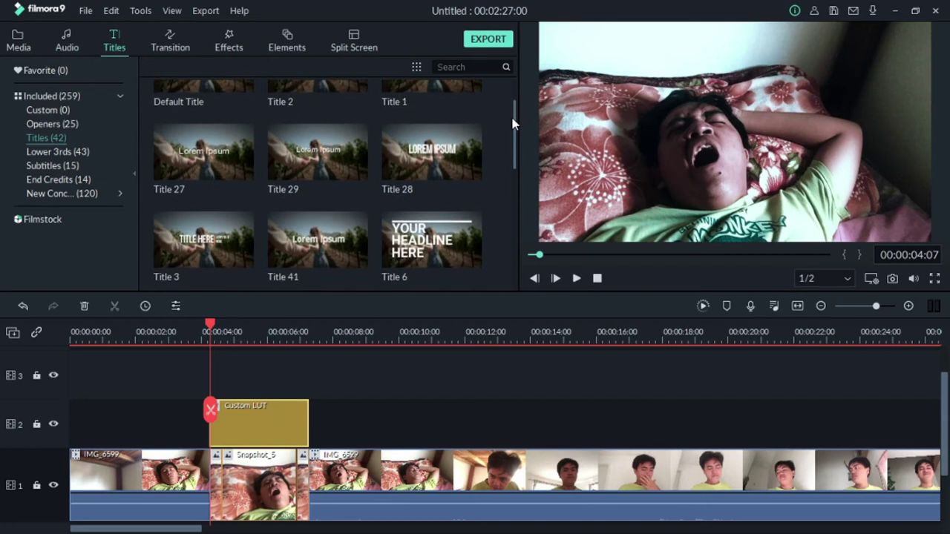
click(241, 237)
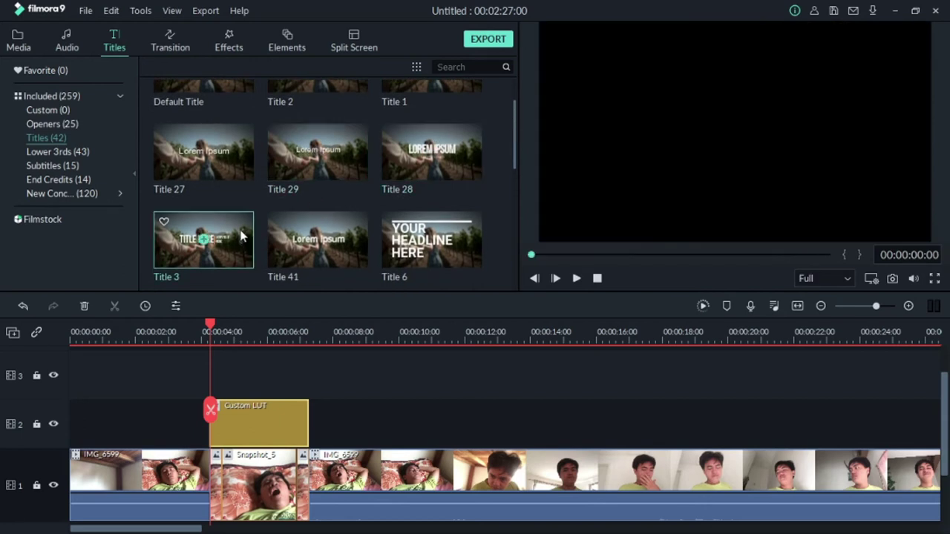
drag(239, 235, 212, 377)
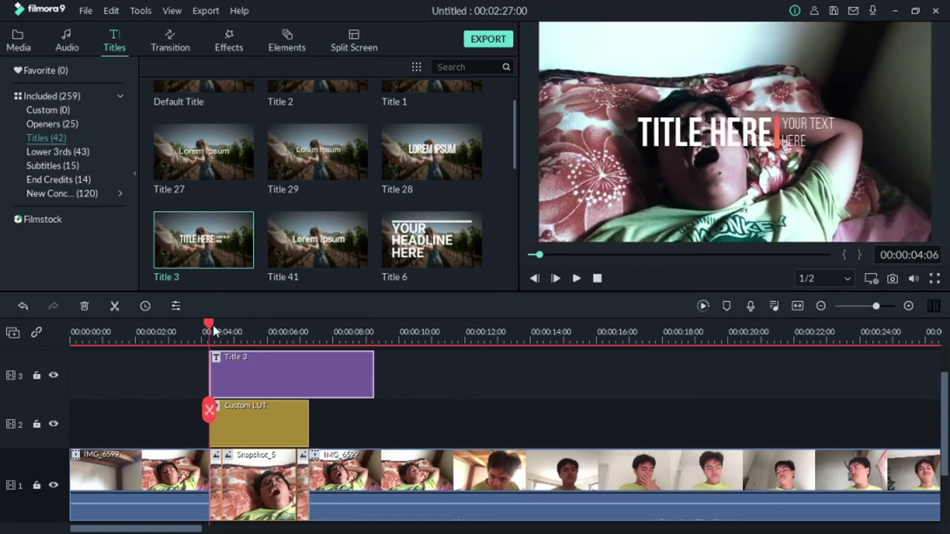
In Title 3's advanced text editor, arrange TITLE HERE to the right of the face, with the vertical bar before it and YOUR TEXT HERE below.
click(217, 327)
double_click(263, 377)
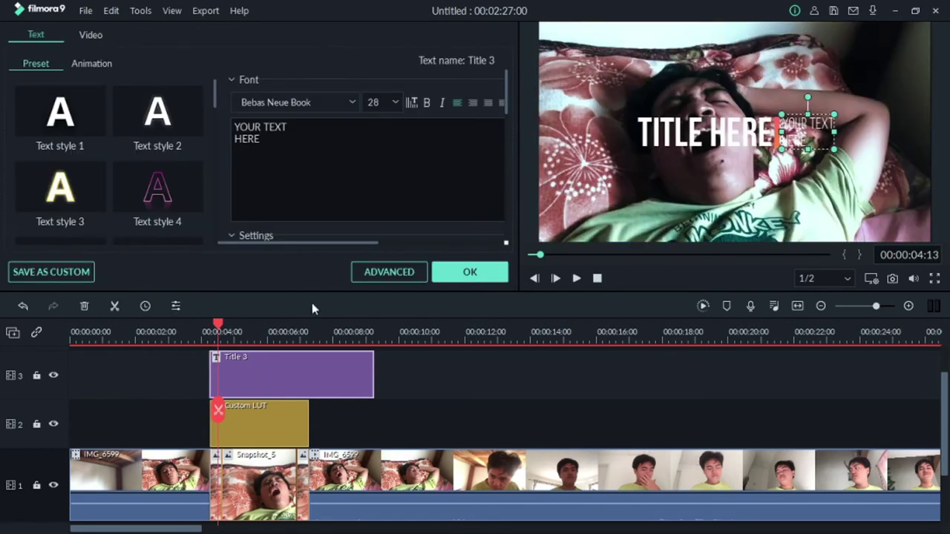
click(378, 272)
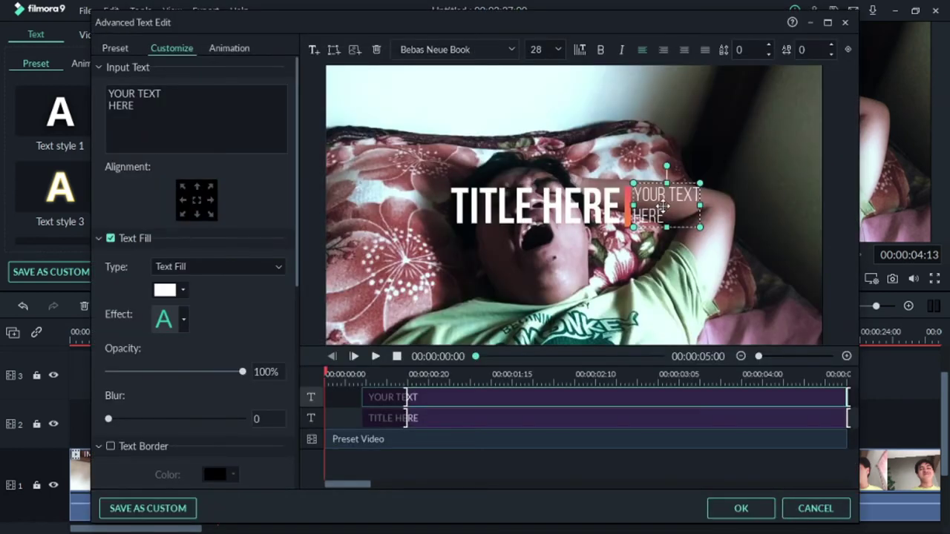
drag(663, 204, 571, 140)
drag(552, 211, 725, 213)
click(624, 187)
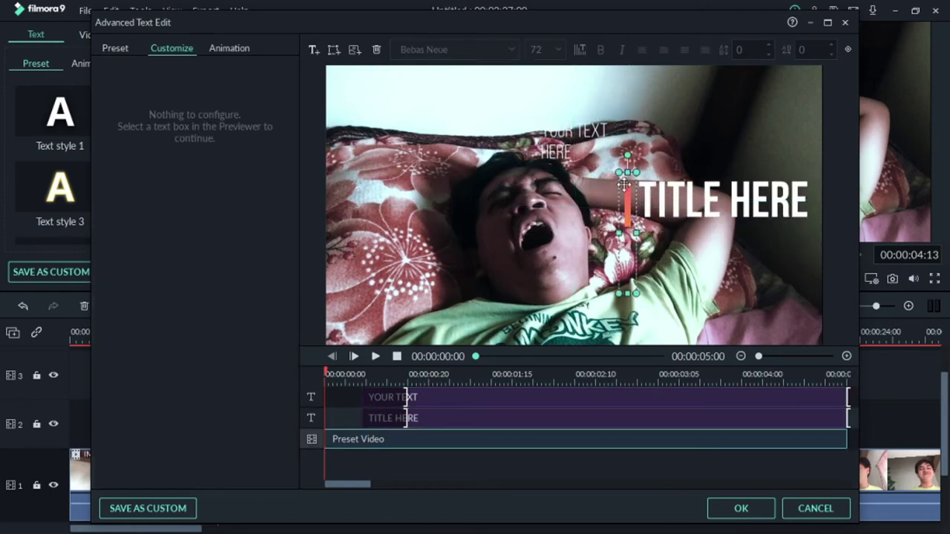
drag(626, 201, 613, 201)
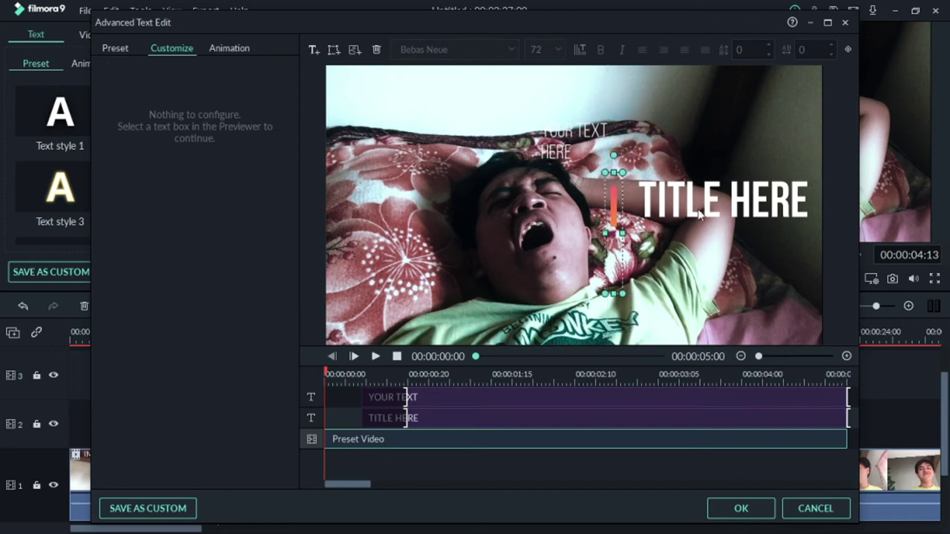
click(721, 195)
drag(731, 199, 726, 206)
drag(577, 146, 699, 242)
Set the TITLE HERE text to the Impact font at size 105.
click(676, 201)
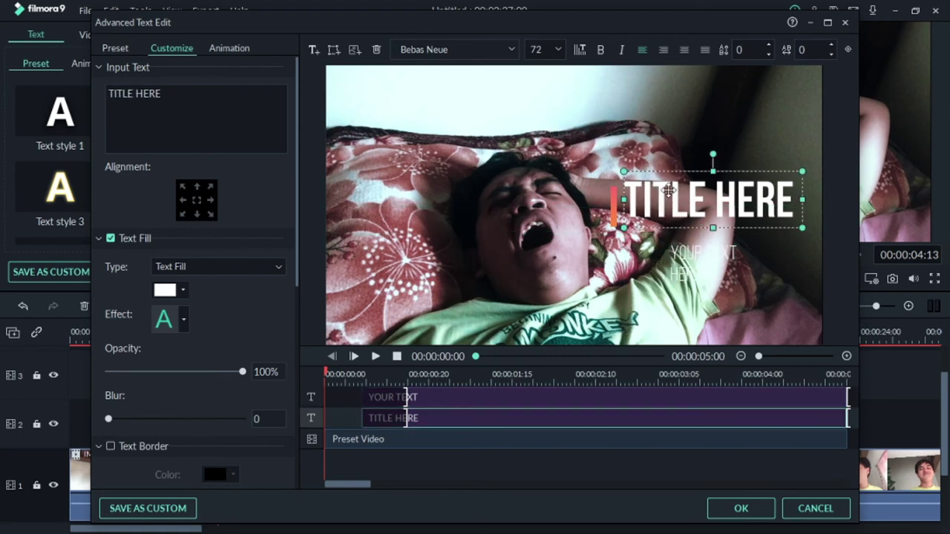
click(512, 51)
scroll(424, 142, down, 10)
scroll(423, 144, down, 20)
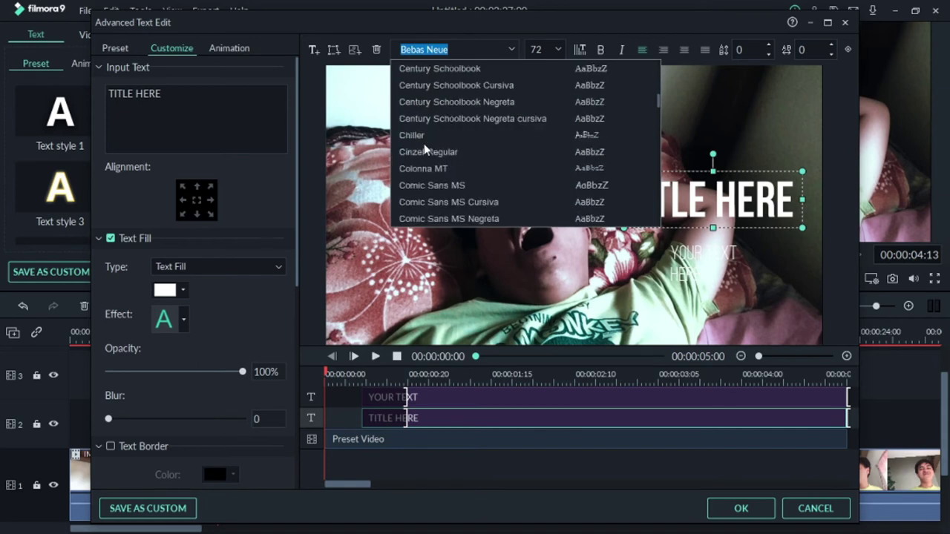
scroll(423, 145, down, 10)
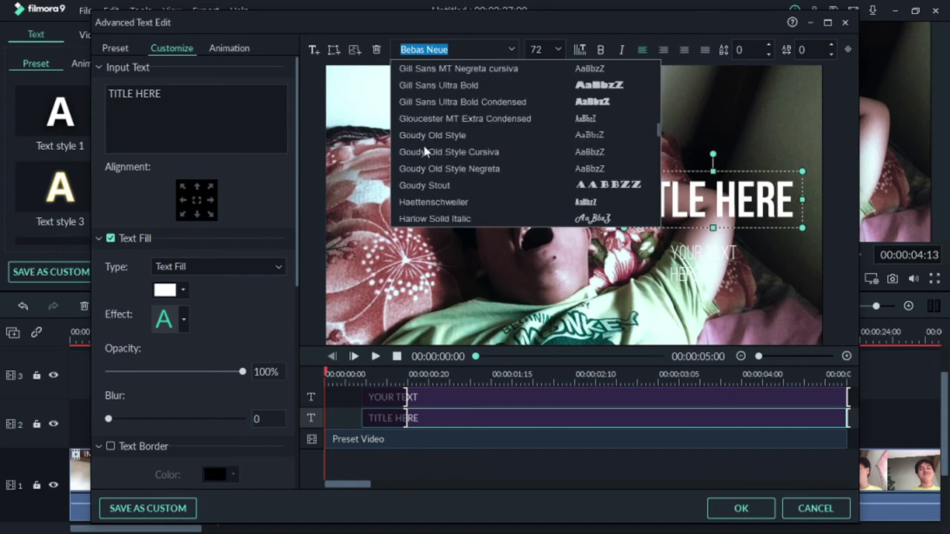
click(434, 101)
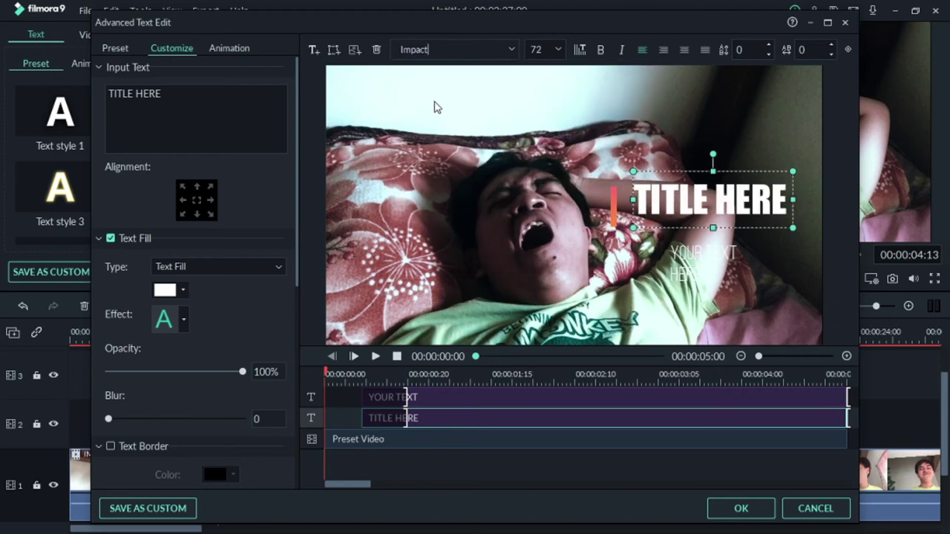
click(561, 49)
scroll(533, 111, down, 3)
click(536, 103)
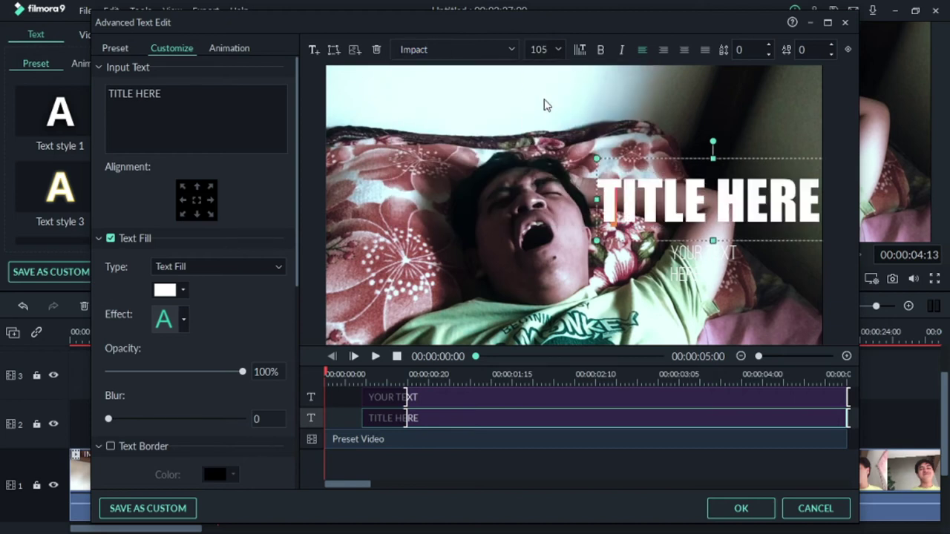
Move TITLE HERE higher in the frame and shift the vertical bar clear of its first letter.
drag(698, 210, 688, 186)
click(623, 226)
click(605, 213)
drag(606, 213, 586, 221)
click(615, 223)
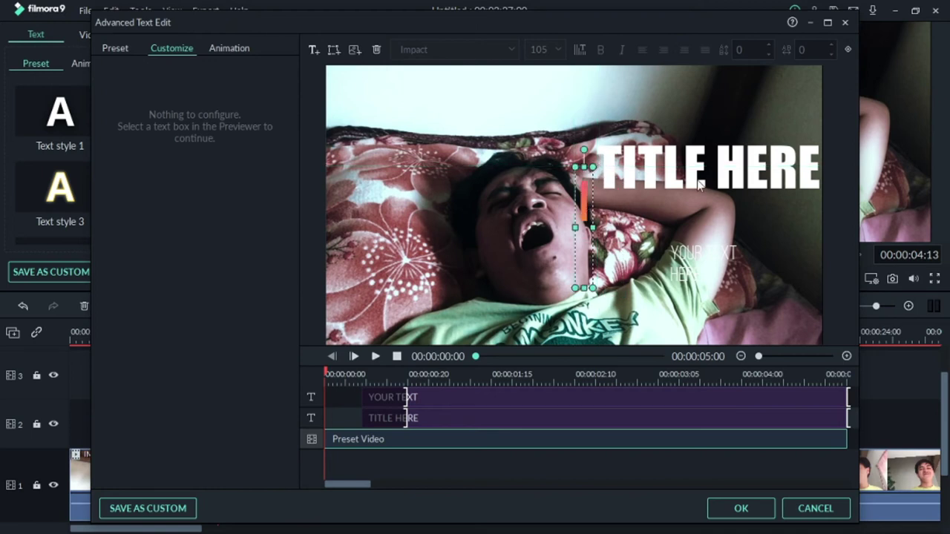
Reduce the TITLE HERE text to size 100 and move the vertical bar close beside its first letter.
click(633, 123)
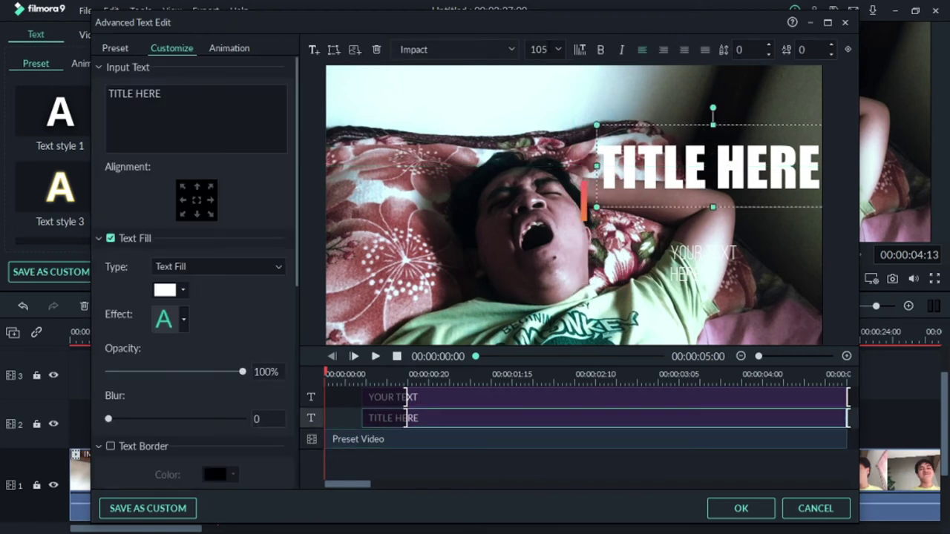
click(557, 50)
click(552, 83)
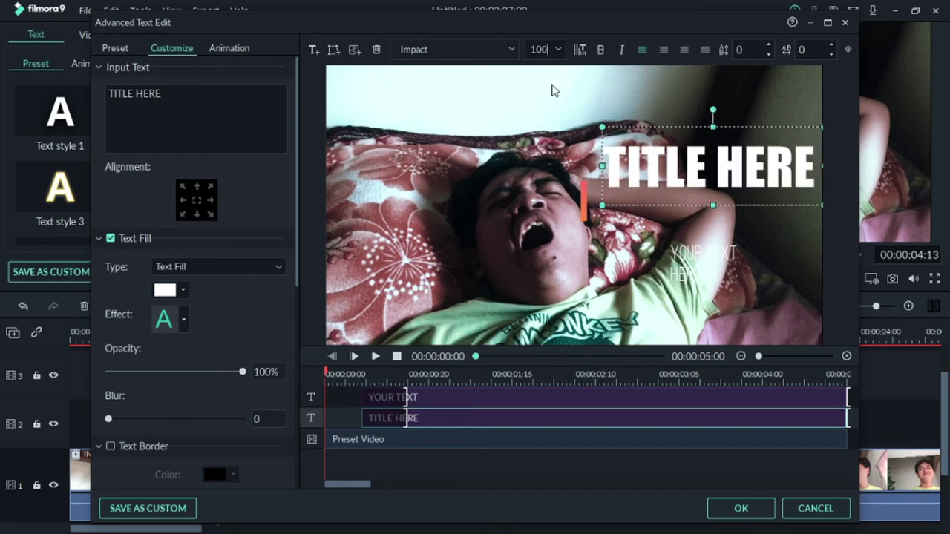
drag(584, 194, 594, 176)
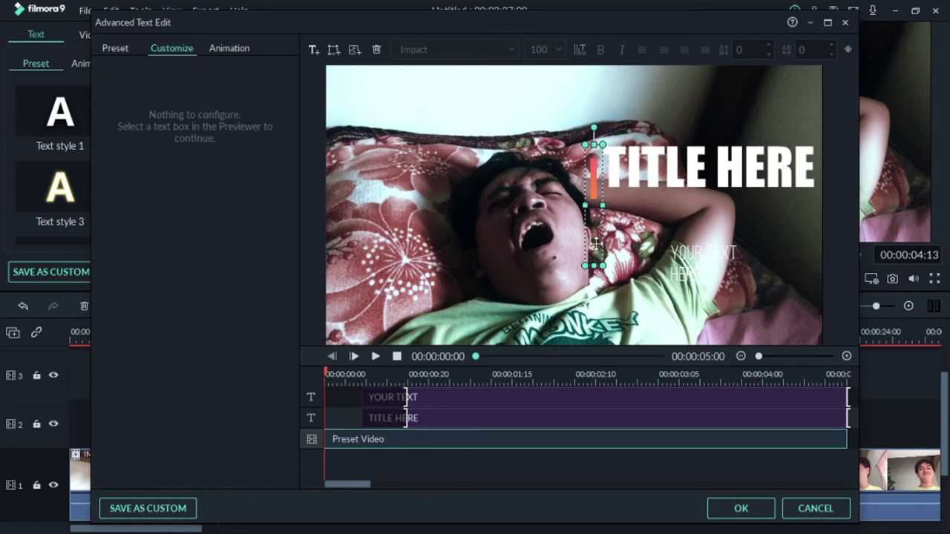
Change the font of the YOUR TEXT HERE subtitle to Impact.
click(700, 255)
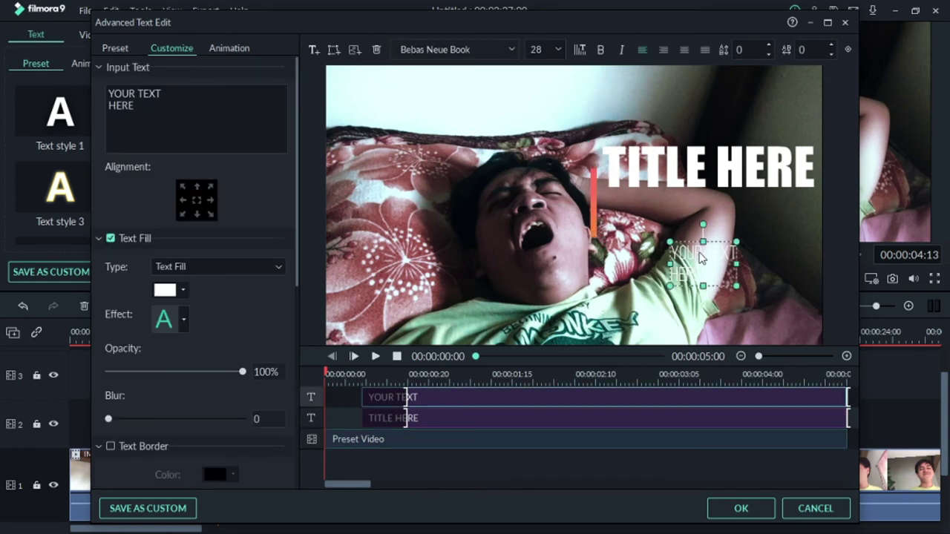
click(515, 47)
scroll(472, 152, down, 10)
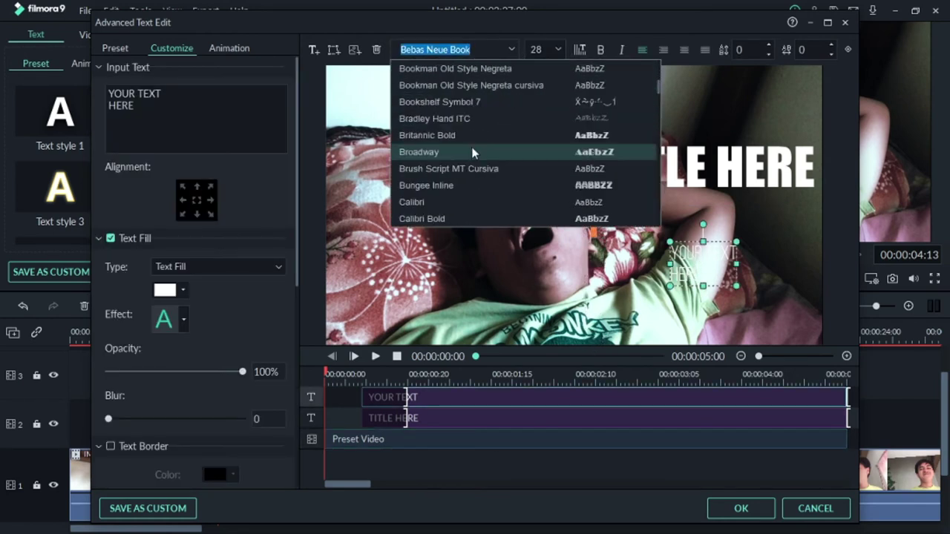
scroll(472, 151, down, 15)
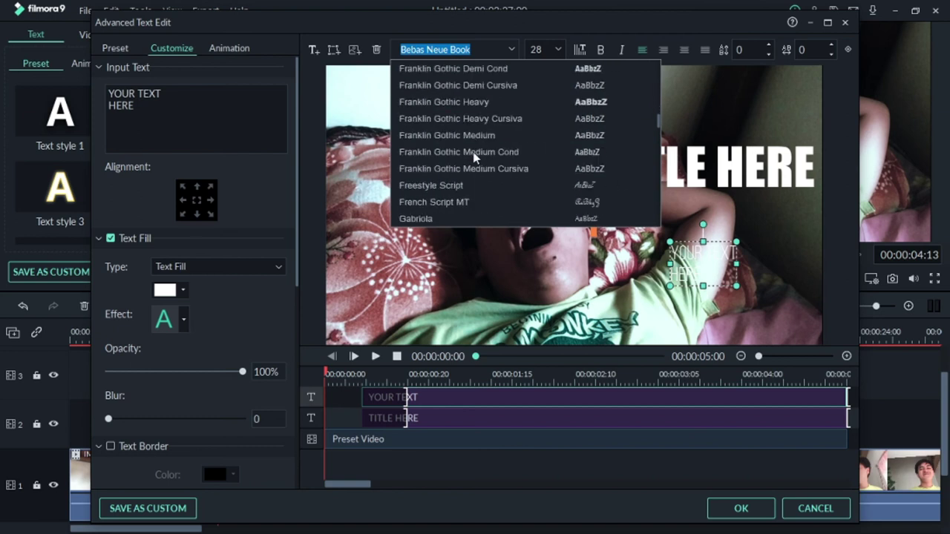
scroll(473, 153, down, 10)
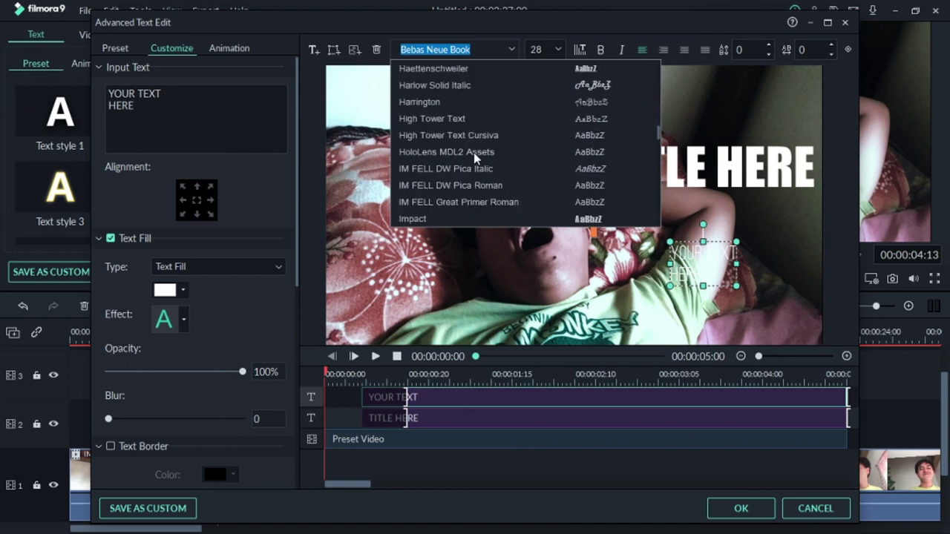
click(439, 69)
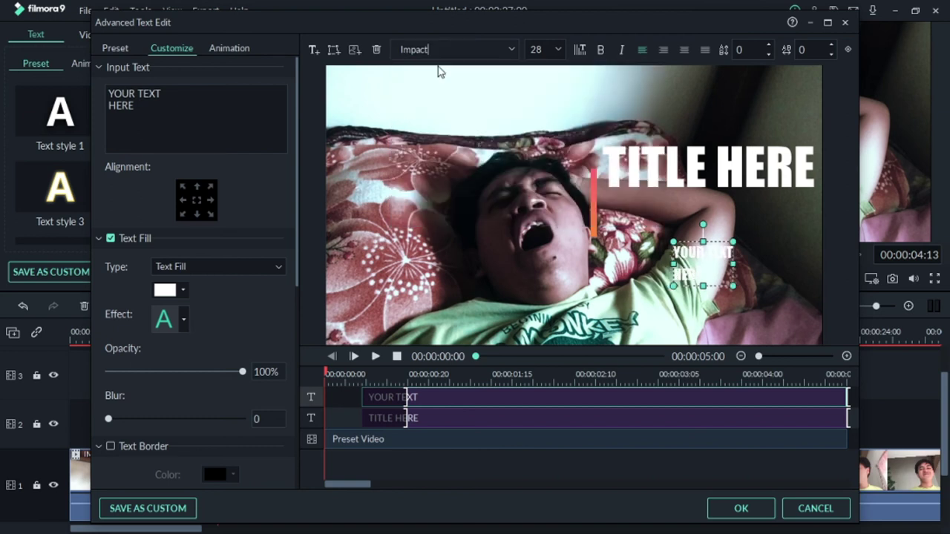
Set the YOUR TEXT HERE subtitle to size 48 and position it directly beneath the TITLE HERE text.
drag(703, 272, 693, 235)
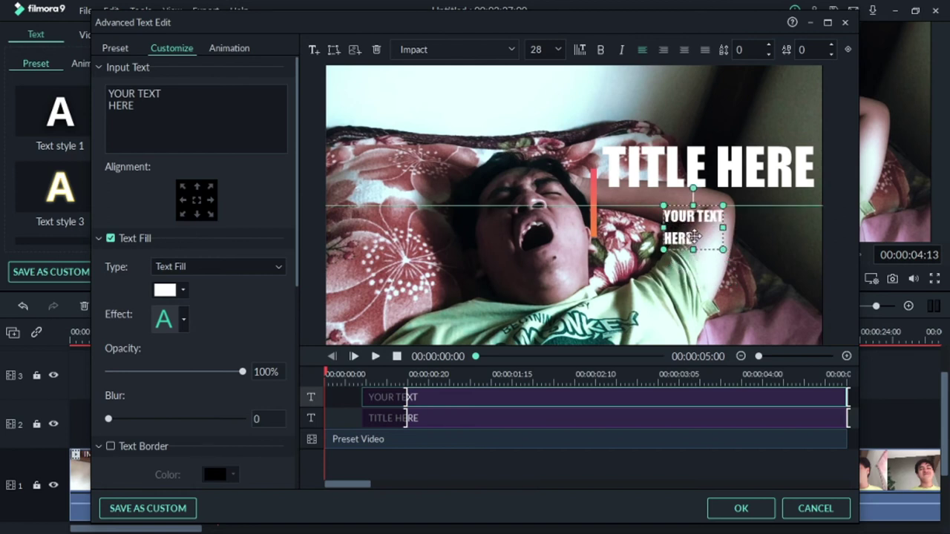
click(557, 45)
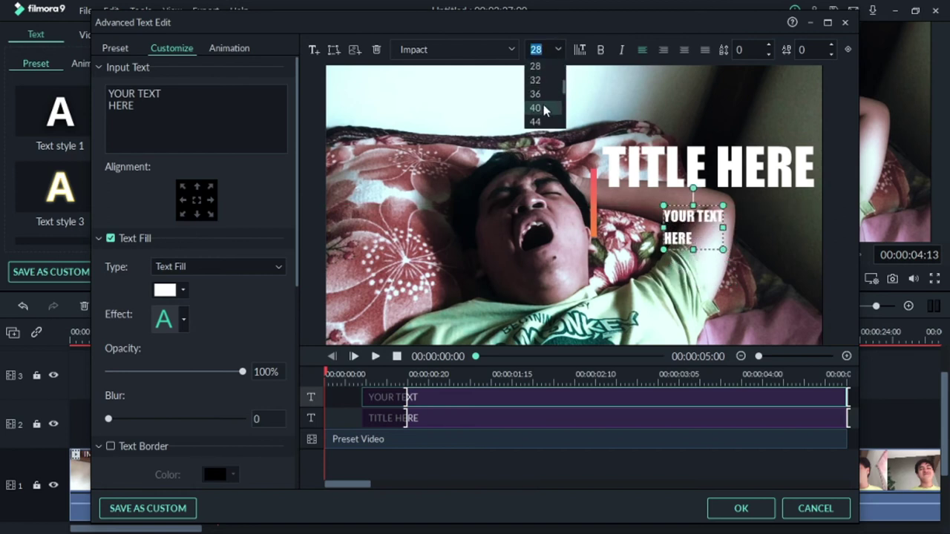
click(548, 110)
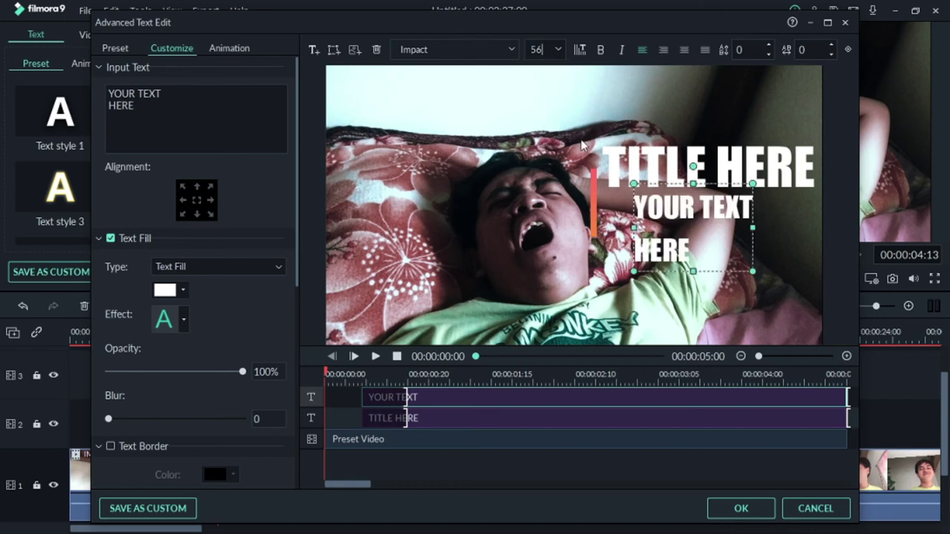
click(557, 49)
click(542, 96)
drag(696, 239, 715, 238)
Replace the TITLE HERE text with MUTANT and change its text fill type to Image fill.
click(675, 180)
drag(197, 105, 104, 95)
text(M)
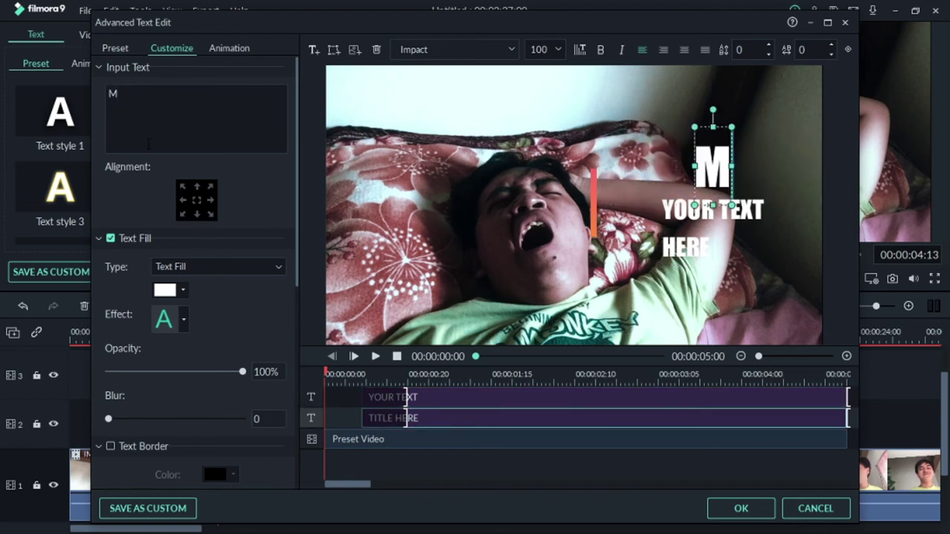
text(u)
key(BackSpace)
text(UTANT)
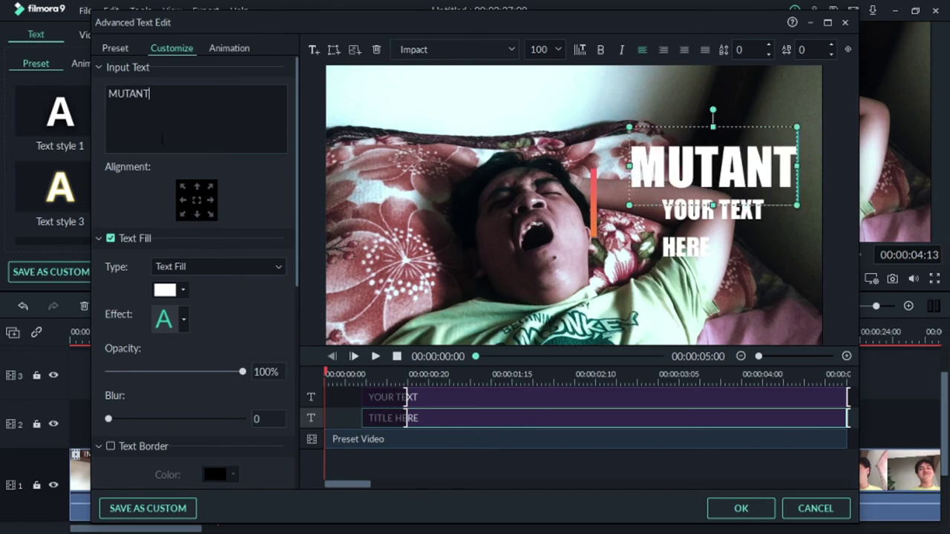
click(212, 270)
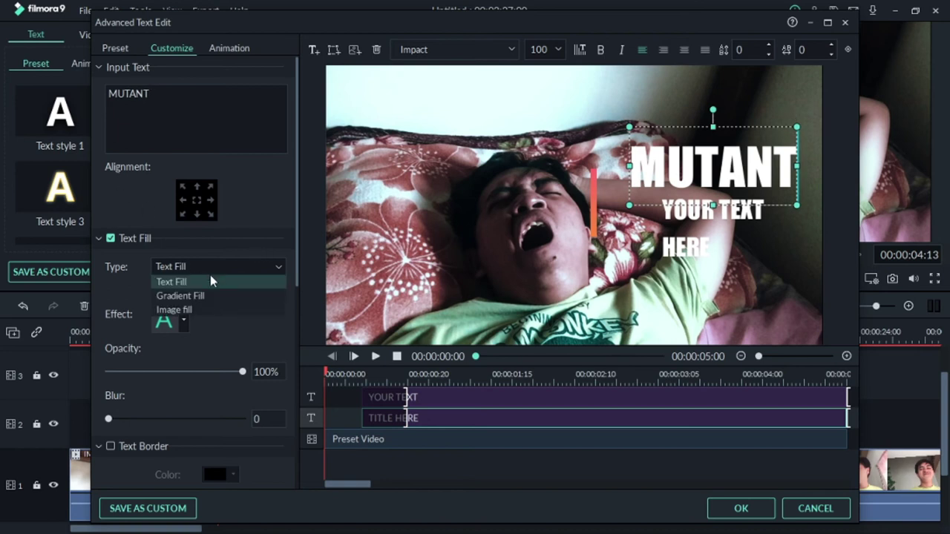
click(190, 310)
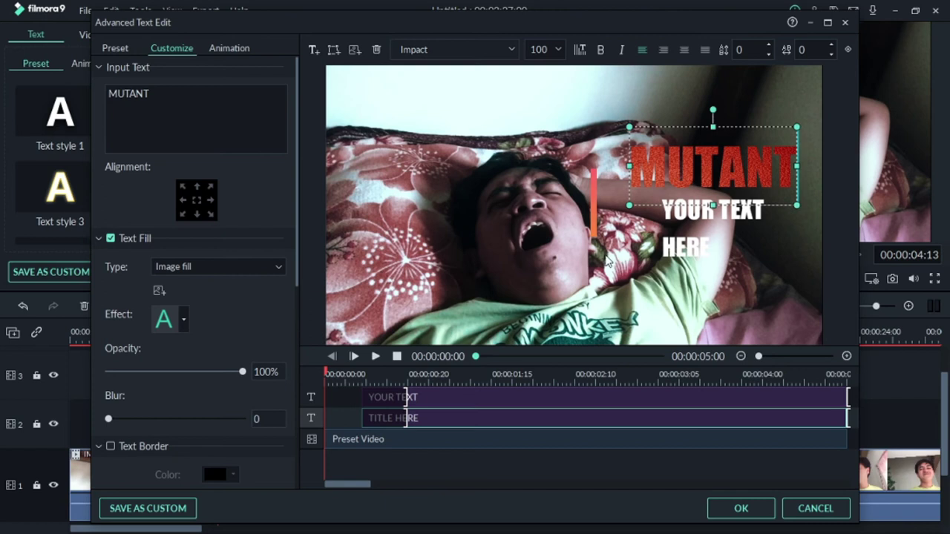
Try several solid fill colors on the MUTANT text and return it to the Image fill type.
click(201, 266)
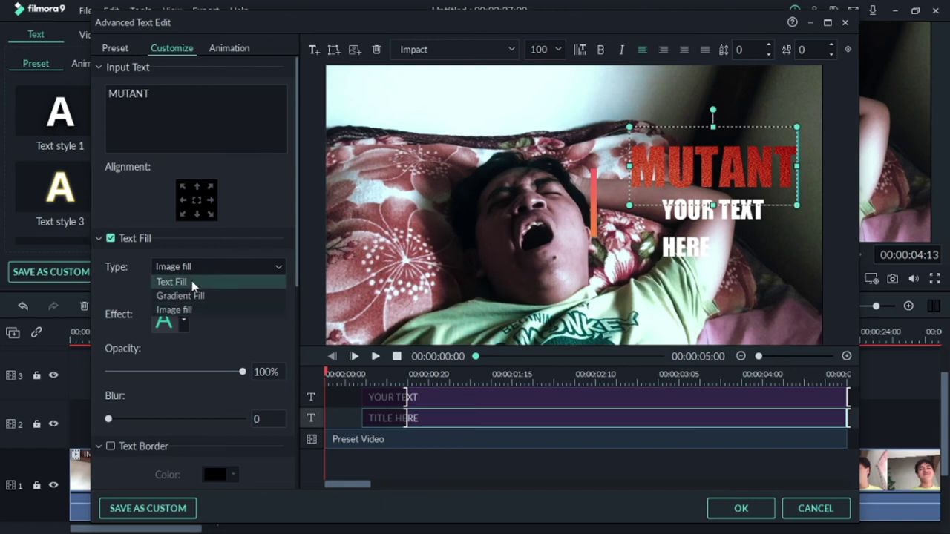
click(191, 281)
click(183, 291)
click(180, 319)
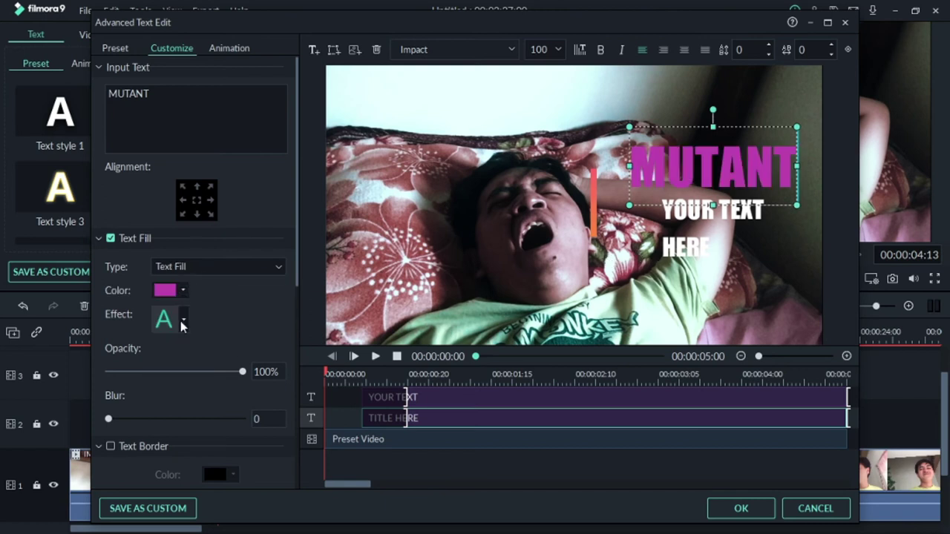
click(183, 291)
click(197, 325)
click(183, 292)
click(197, 316)
click(239, 273)
click(199, 310)
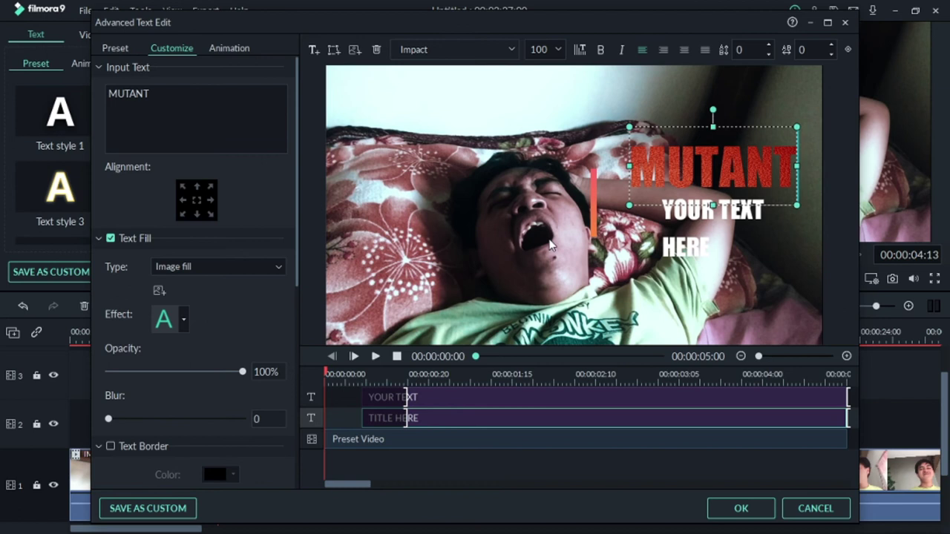
Replace the YOUR TEXT HERE subtitle with "The Bahog" and an indented second line "Baba".
click(701, 252)
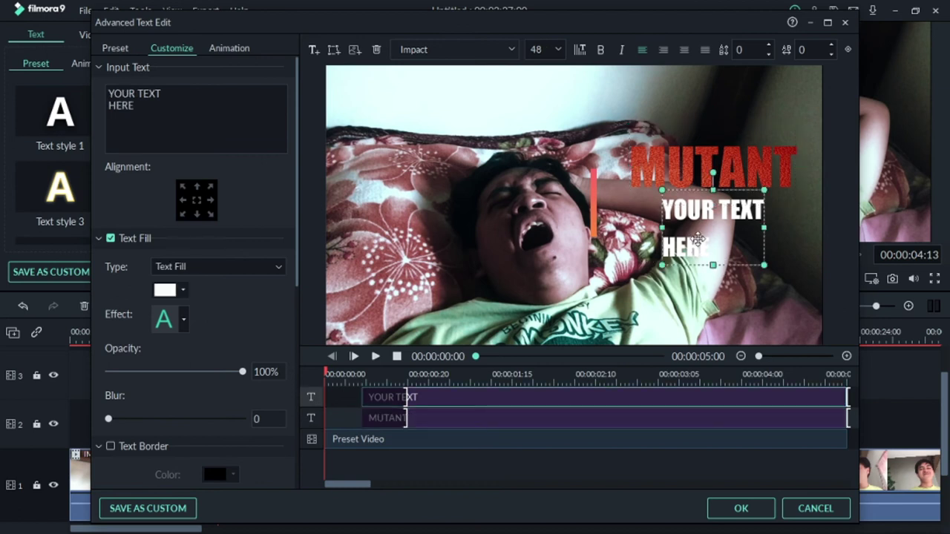
drag(158, 106, 107, 93)
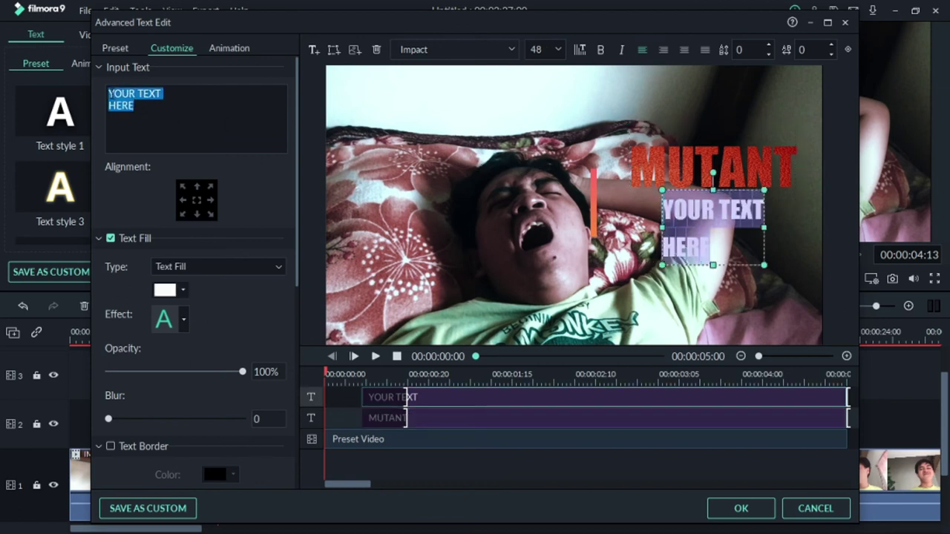
text(Th)
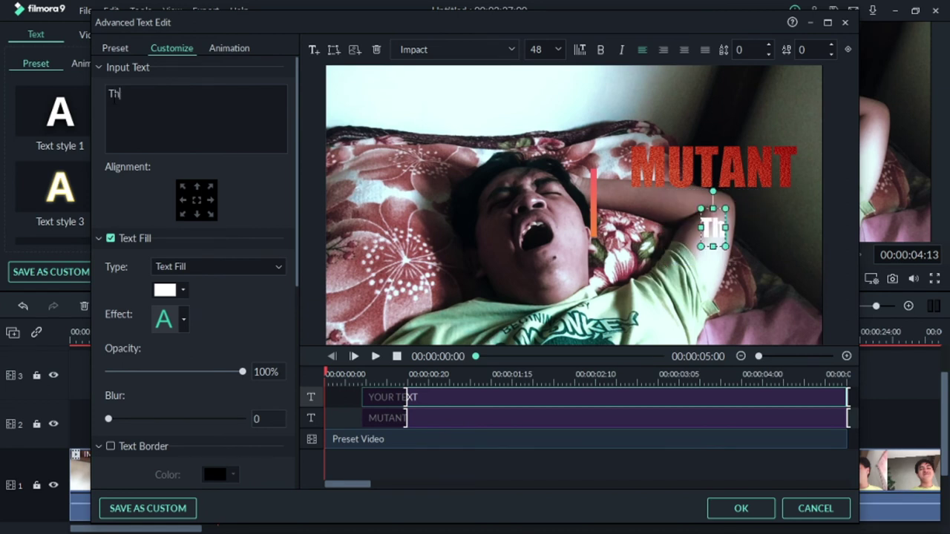
text(e Bahog)
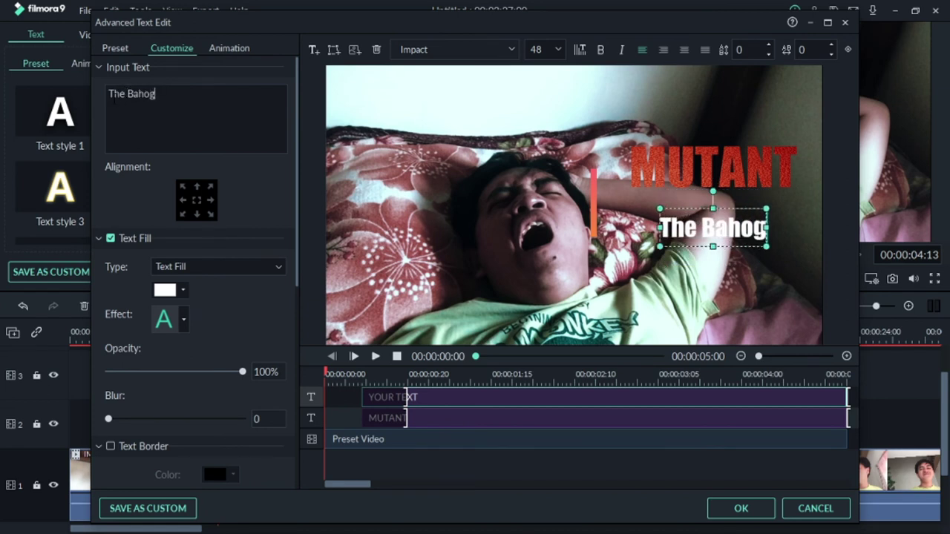
key(Return)
text(Baba)
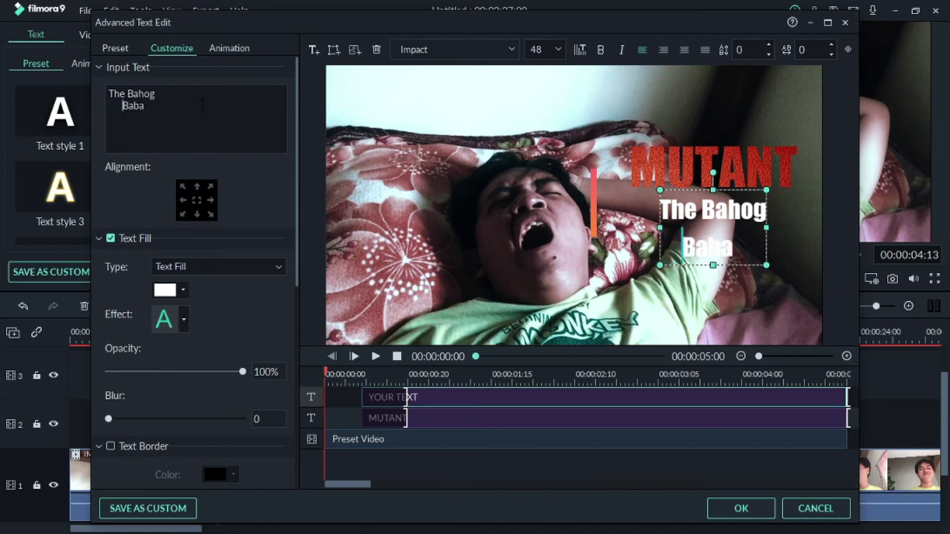
Change the solid fill color of the The Bahog Baba subtitle to crimson red.
click(182, 291)
click(188, 339)
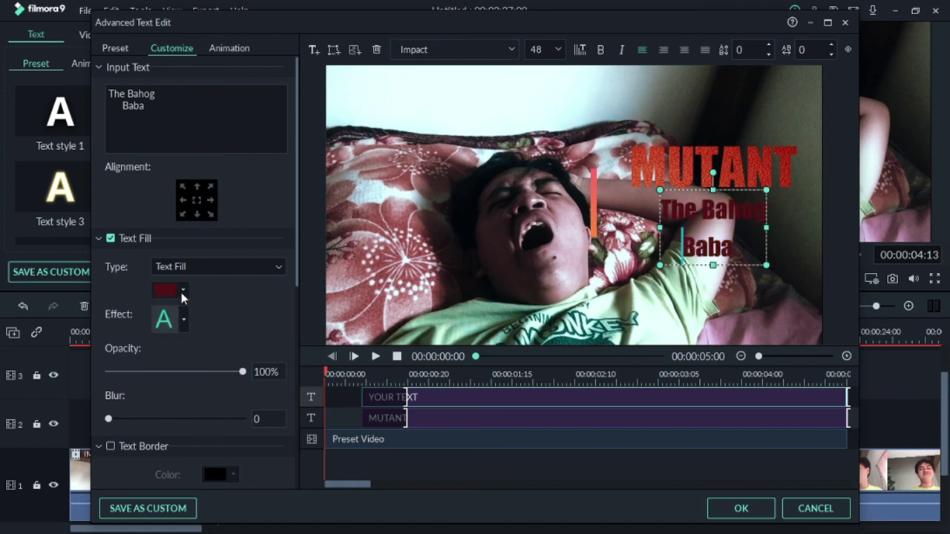
click(182, 291)
click(188, 335)
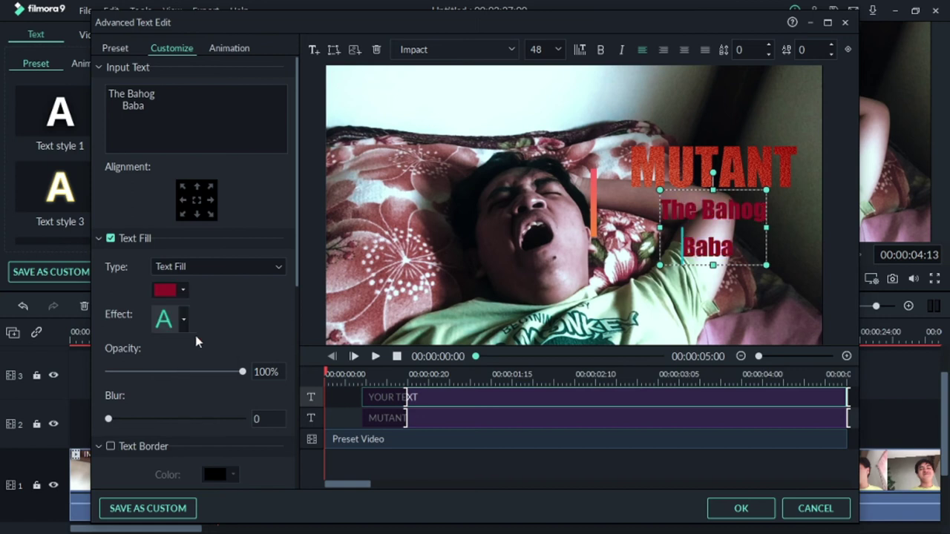
click(618, 311)
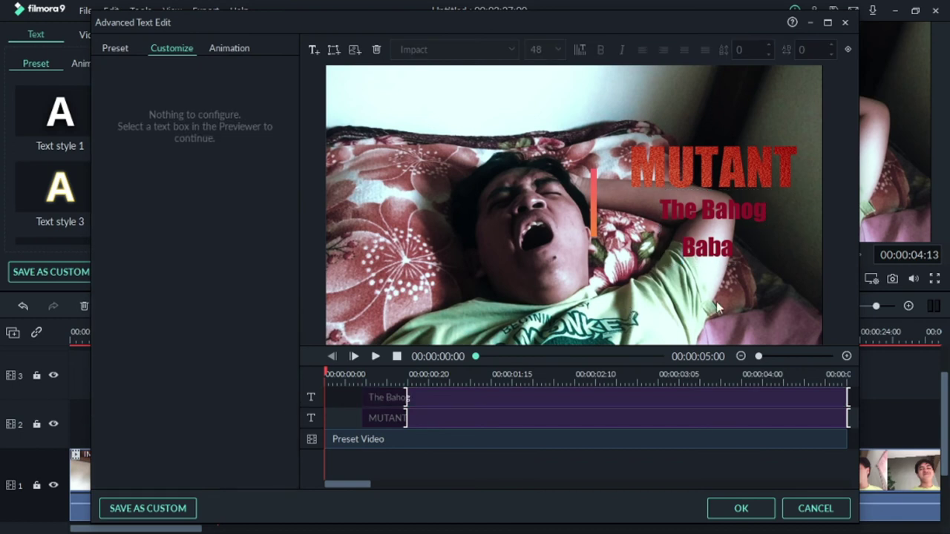
Move the vertical bar close beside the first letter of MUTANT.
drag(594, 214, 607, 199)
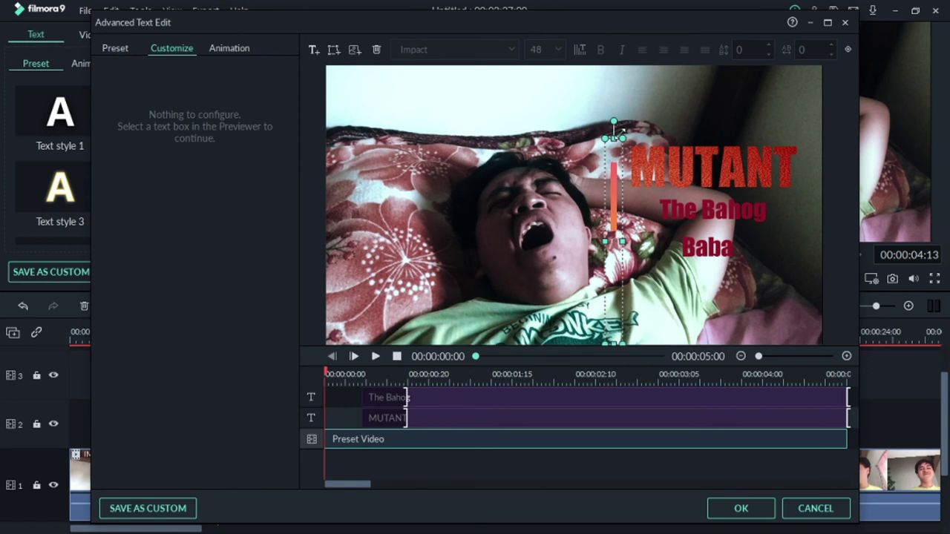
drag(608, 180, 613, 188)
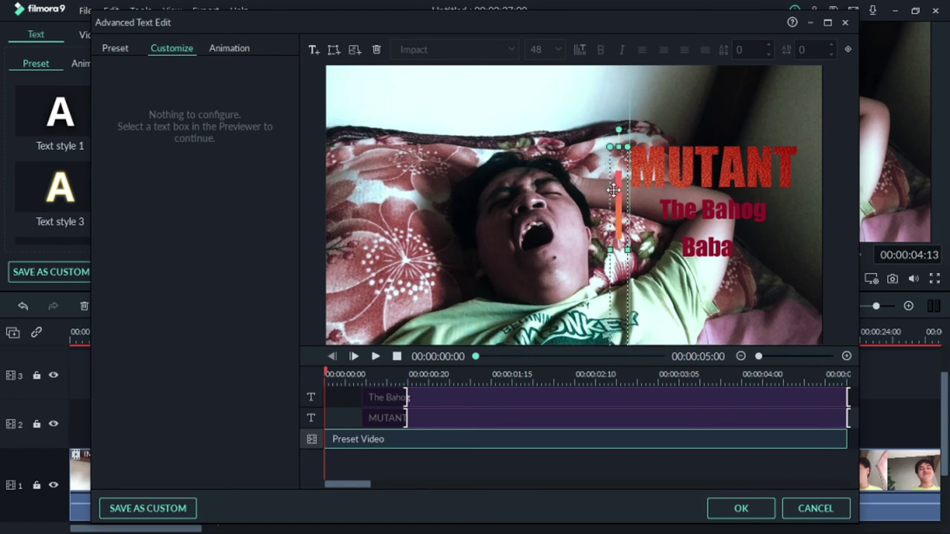
click(552, 126)
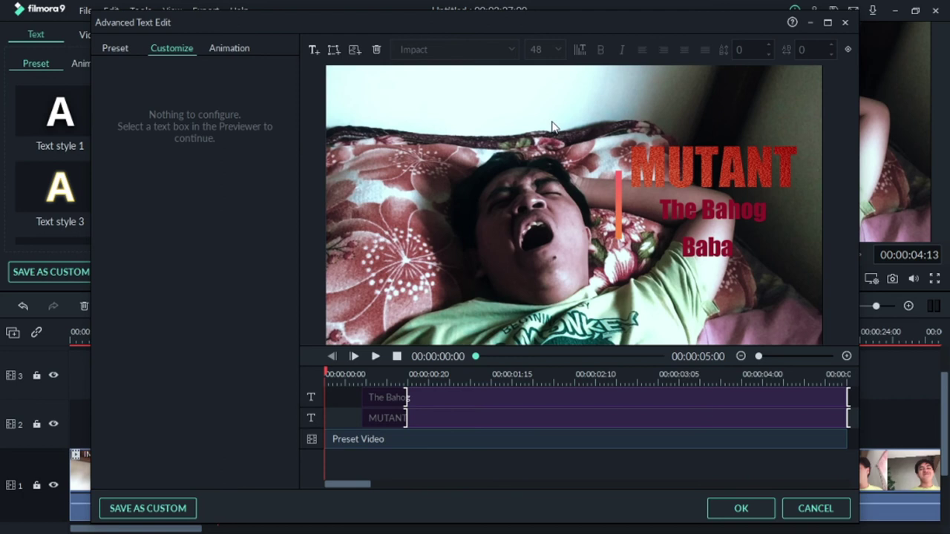
Lengthen the entrance and exit animations of both text layers, ending MUTANT's entrance at about 00:00:00:23.
click(832, 401)
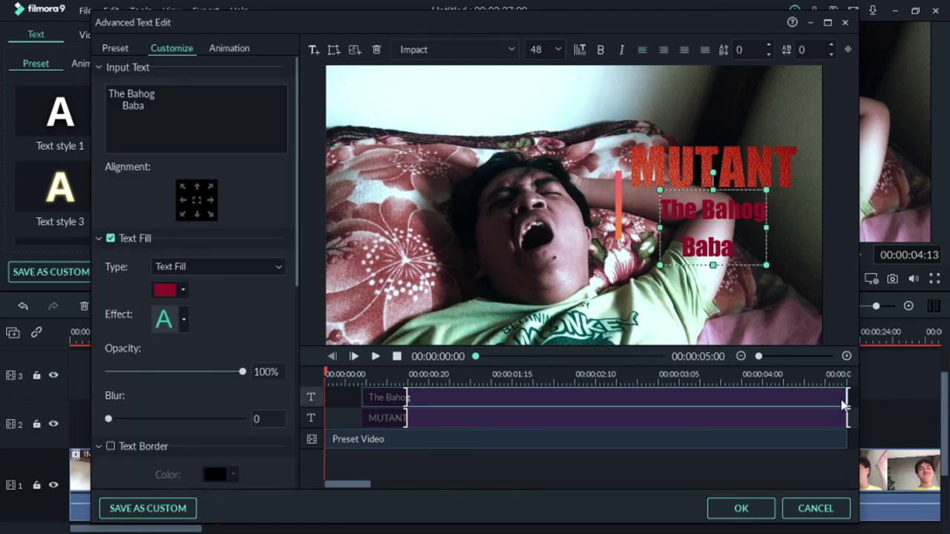
drag(845, 399, 757, 396)
click(420, 418)
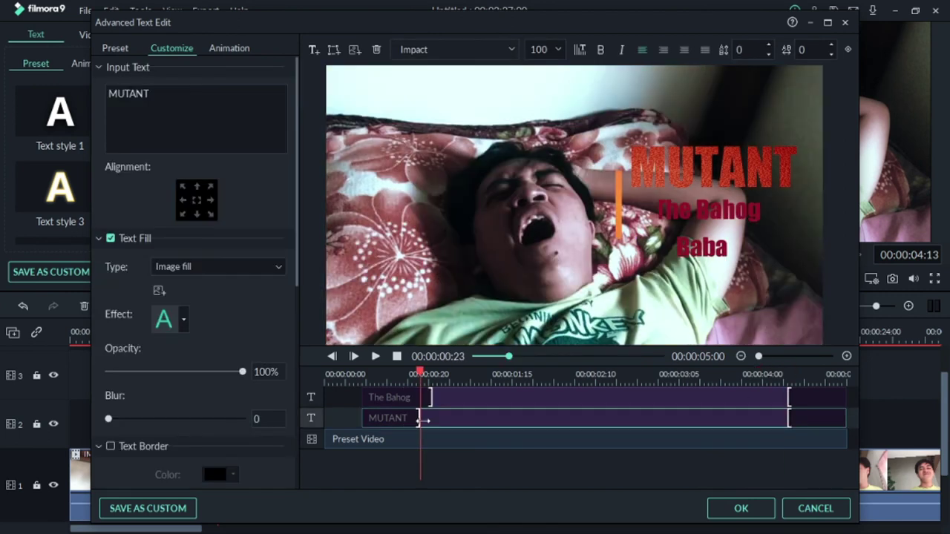
Apply the title edits and shorten the Title 3 clip to end together with the Custom LUT clip.
click(758, 513)
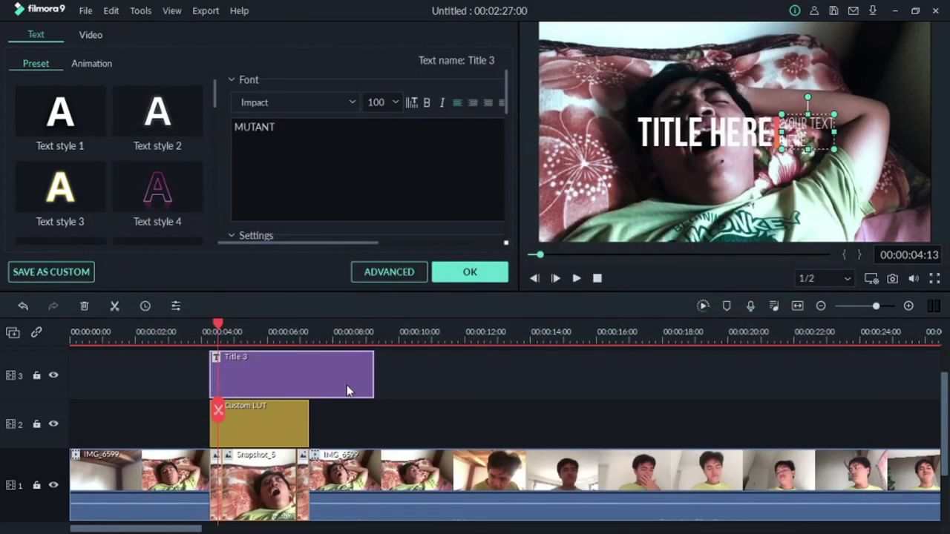
drag(373, 380, 307, 379)
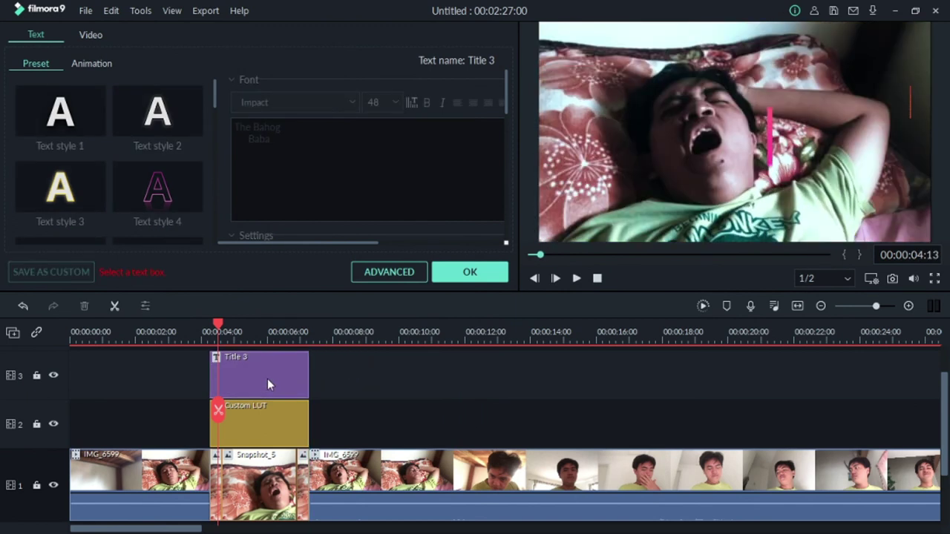
Start both text layers' exit animations at 00:00:02:15, extend MUTANT's entrance to about 00:00:00:16 and the subtitle's slightly longer, and apply the edits.
click(267, 380)
click(371, 271)
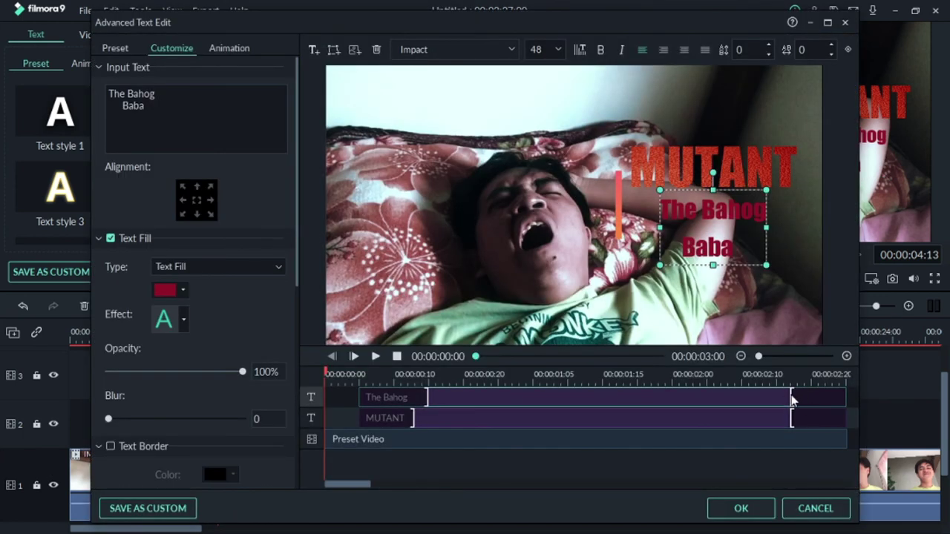
mouse_move(791, 401)
mouse_down()
mouse_move(720, 394)
mouse_move(805, 396)
mouse_move(774, 400)
mouse_up()
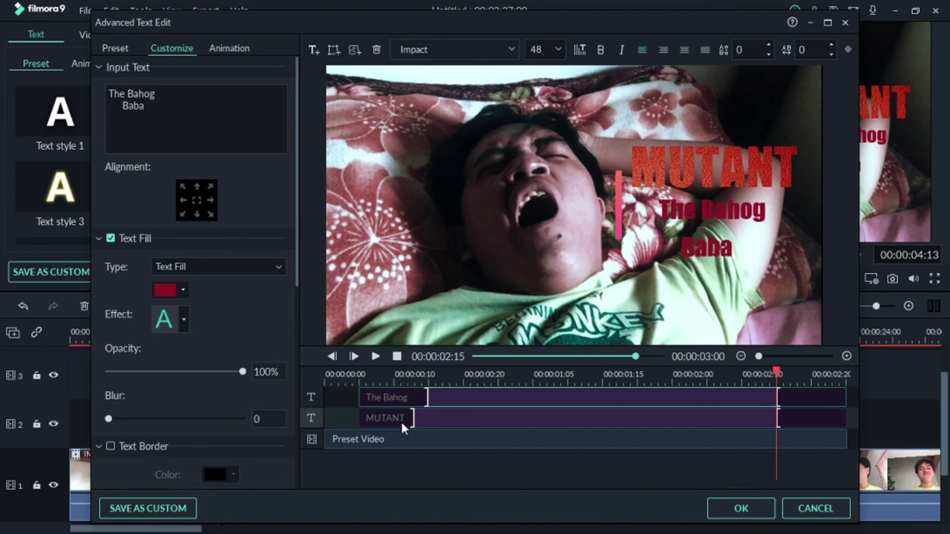
drag(426, 397, 434, 417)
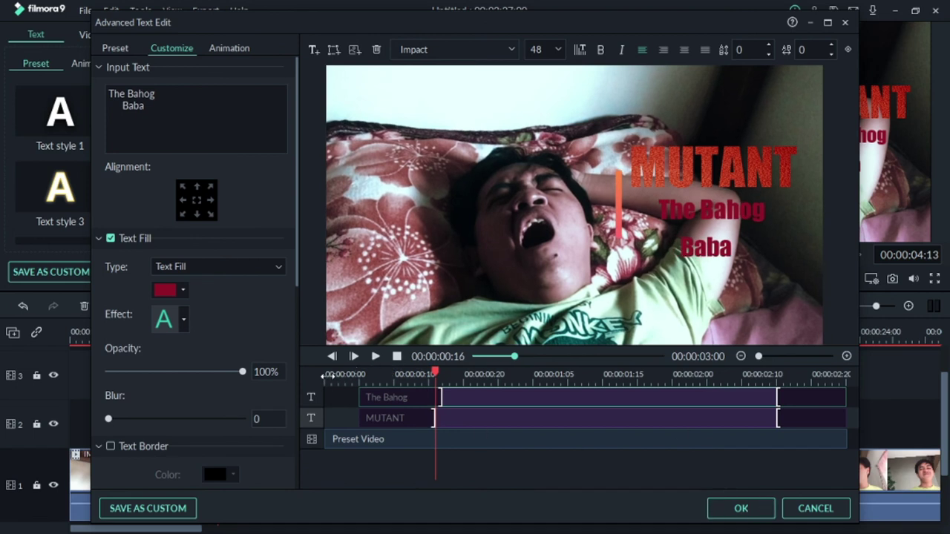
click(325, 375)
click(375, 357)
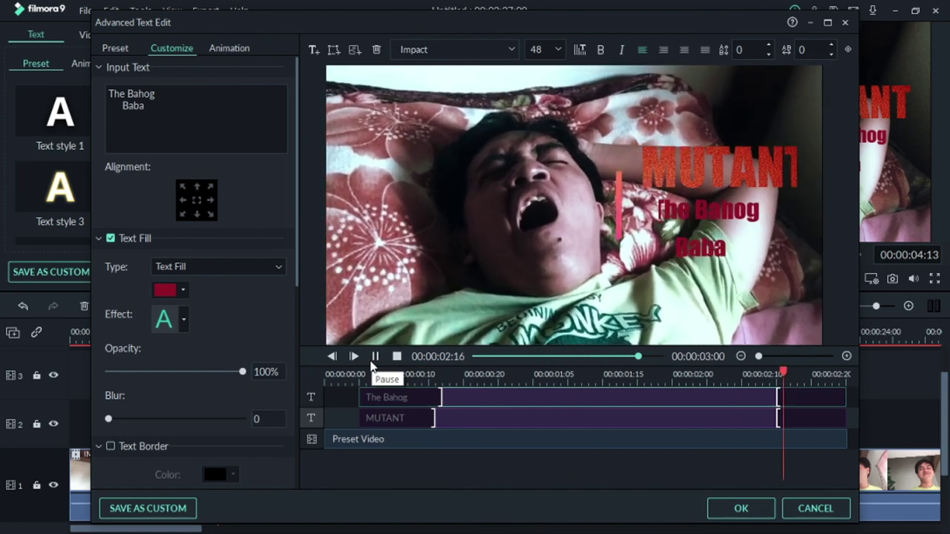
click(740, 508)
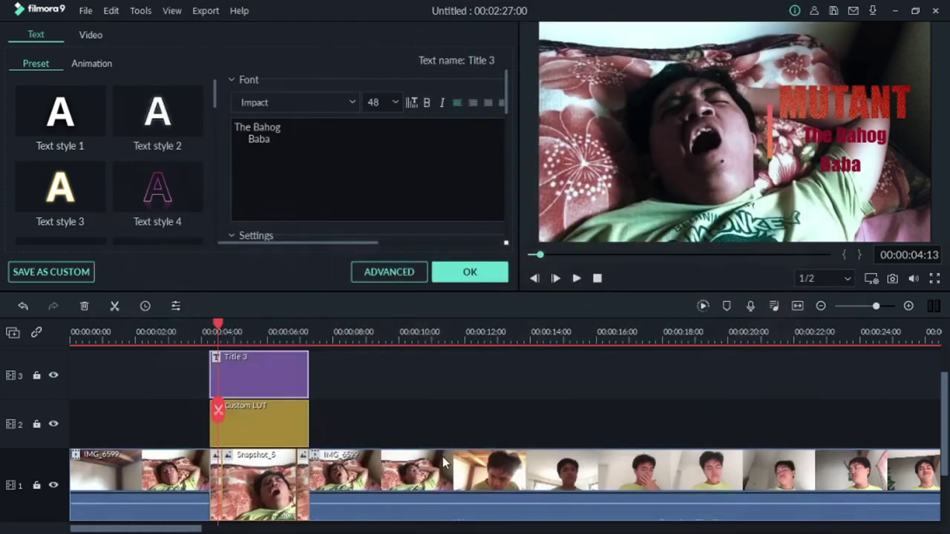
Play the project from the beginning through the titled snapshot to check the freeze-frame effect.
click(188, 341)
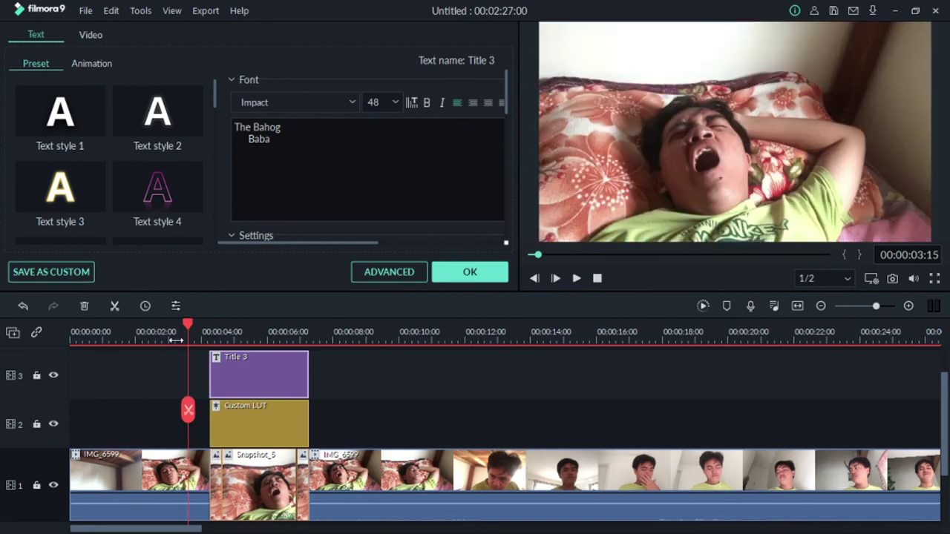
drag(187, 324, 71, 349)
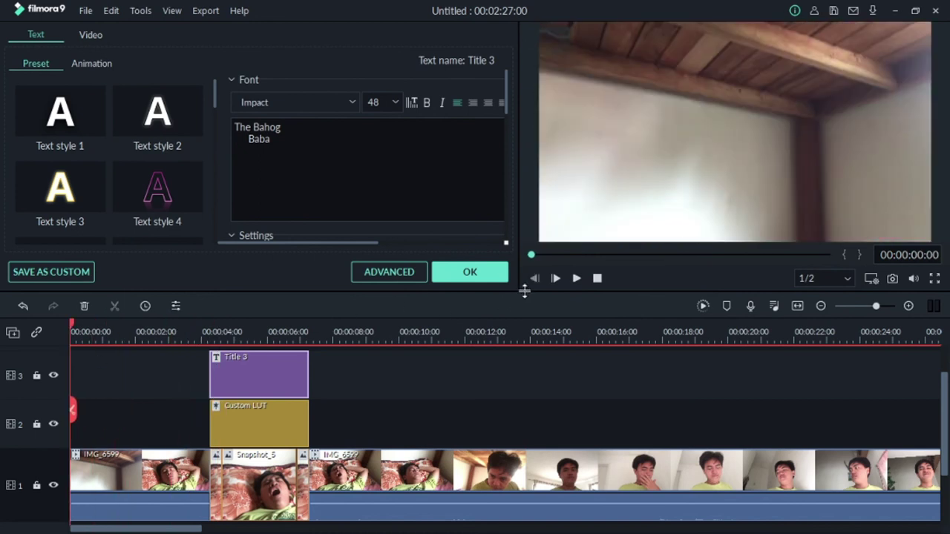
click(576, 279)
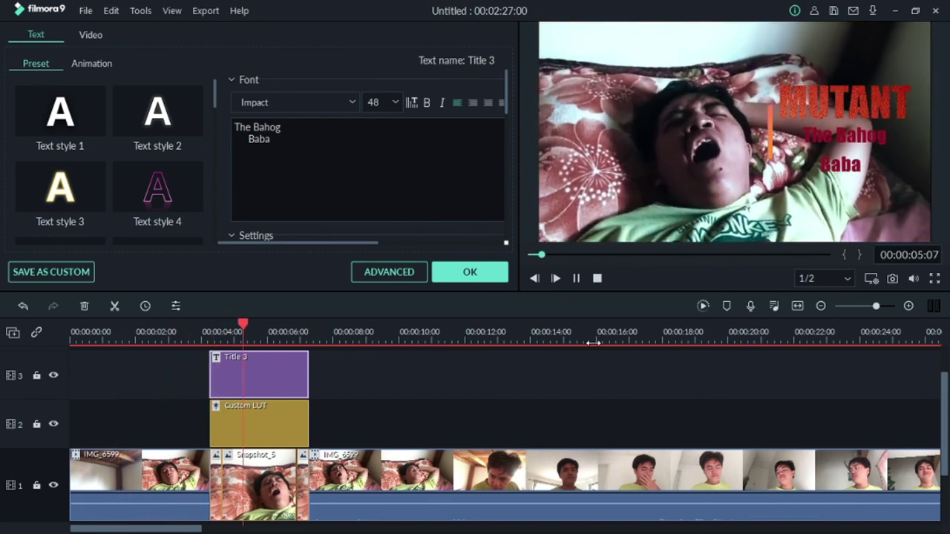
click(577, 280)
drag(946, 421, 945, 470)
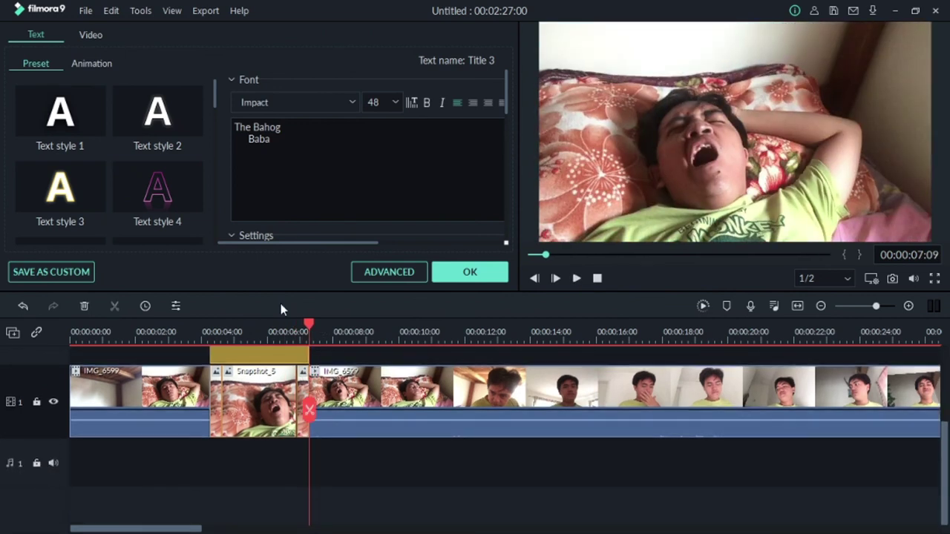